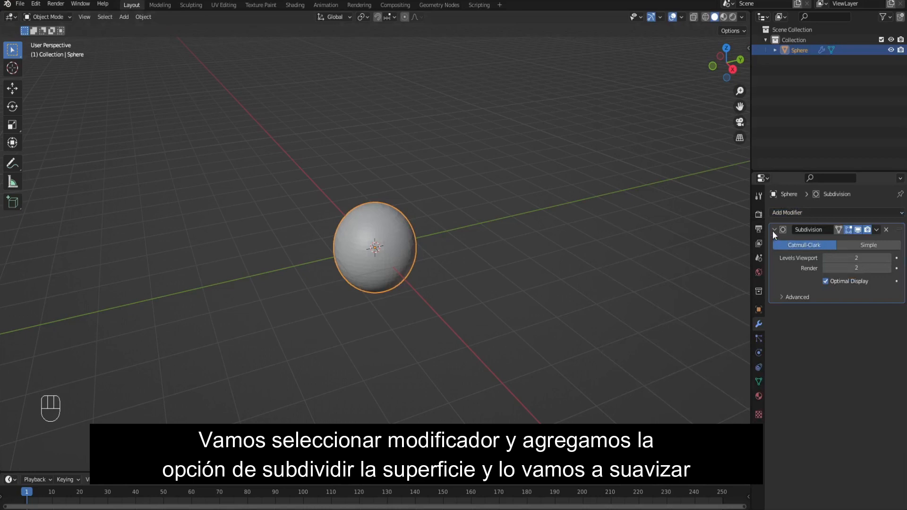
Collapse the sphere's Subdivision modifier settings and apply Shade Smooth to the sphere.
click(774, 231)
right_click(382, 262)
click(383, 265)
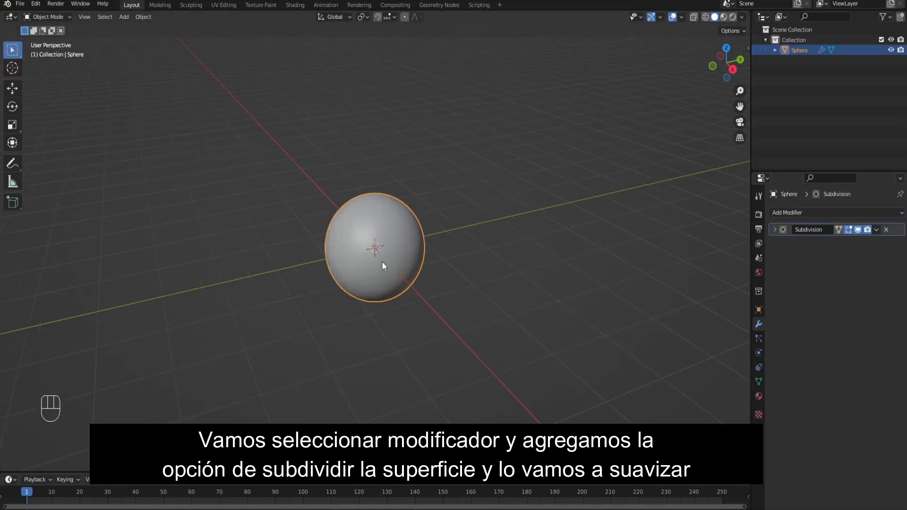
In right orthographic view, move the sphere straight up along the Z axis until it sits well above the origin.
click(733, 69)
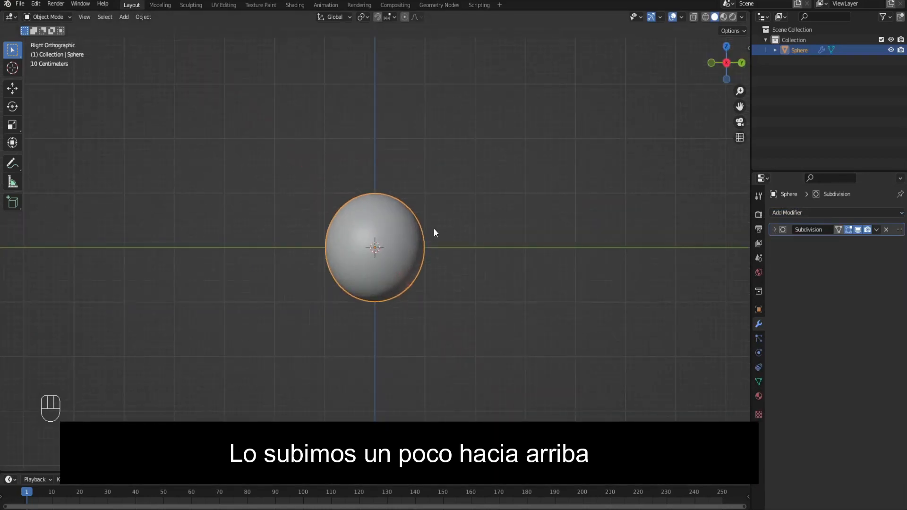
key(g)
key(z)
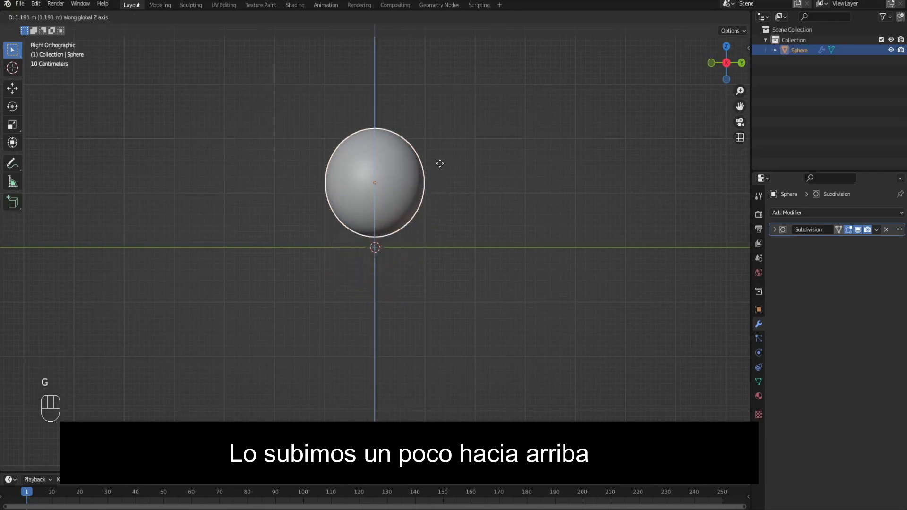
click(444, 126)
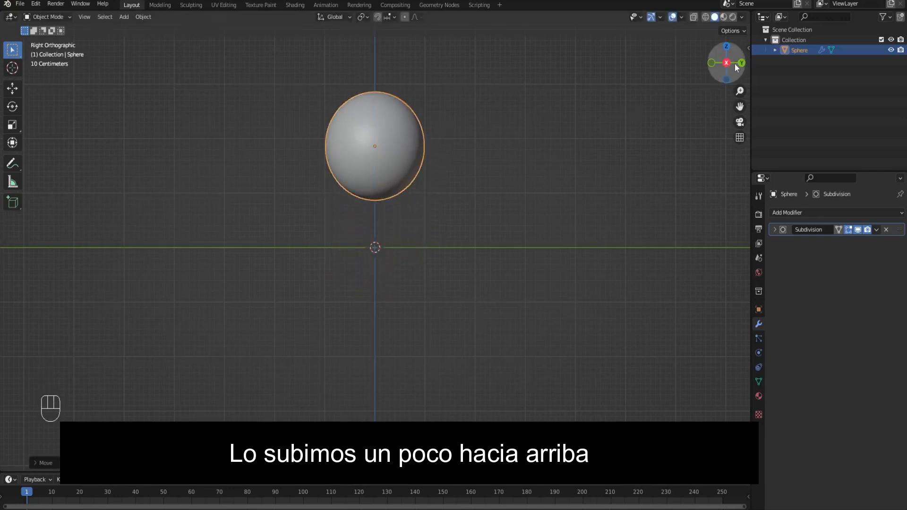
Create a new material for the sphere and assign an Image Texture to its Base Color.
drag(735, 64, 567, 215)
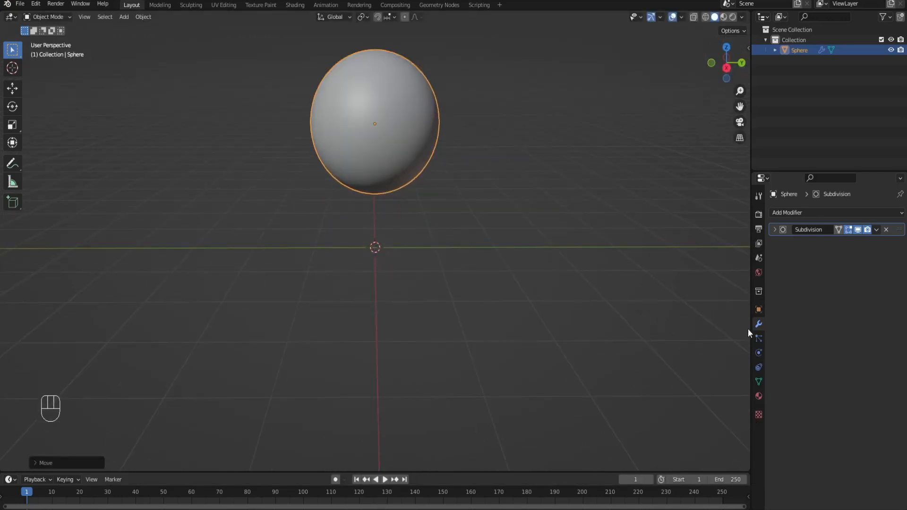
click(759, 244)
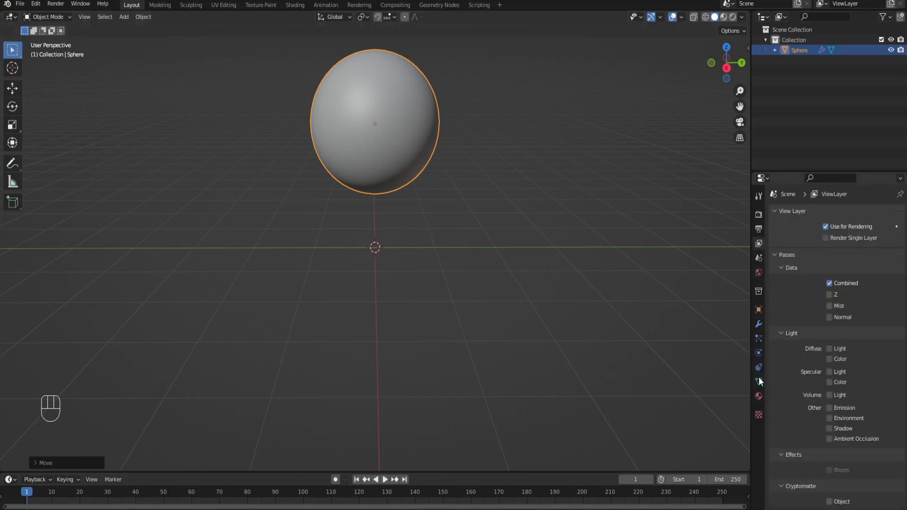
click(759, 396)
click(804, 257)
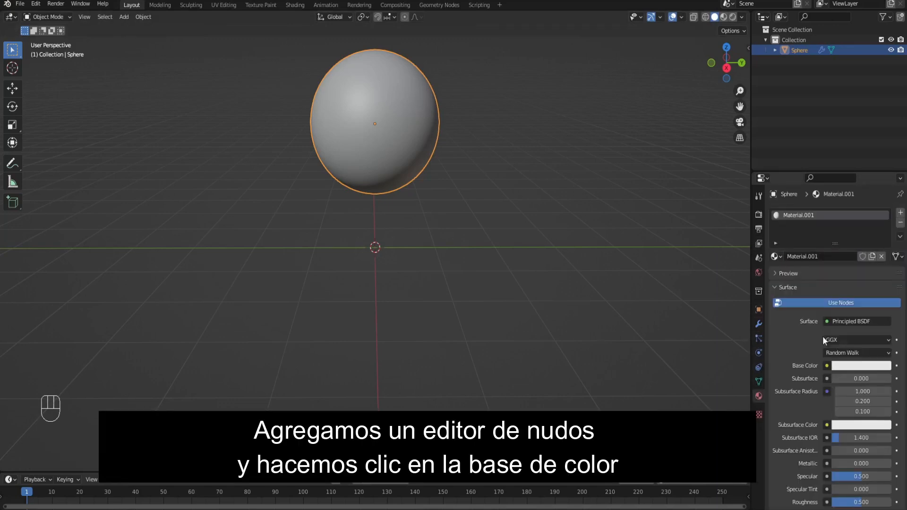
click(827, 366)
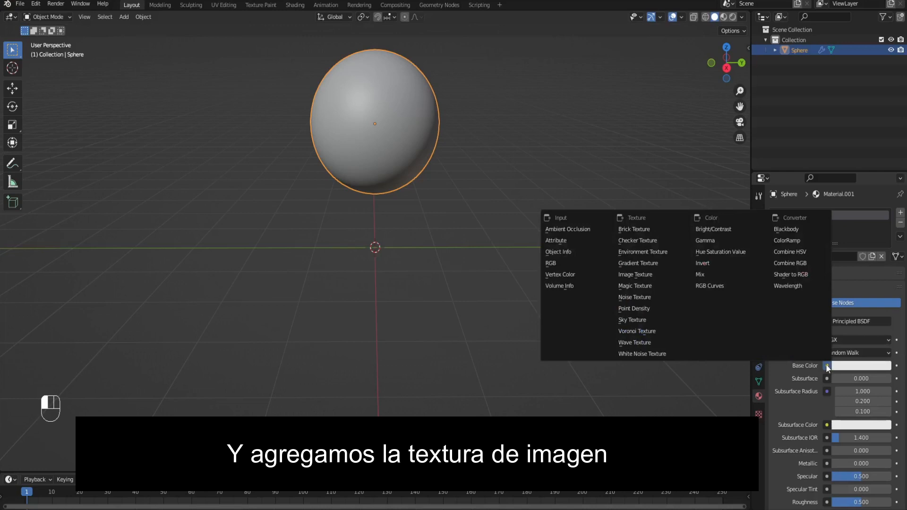
click(649, 278)
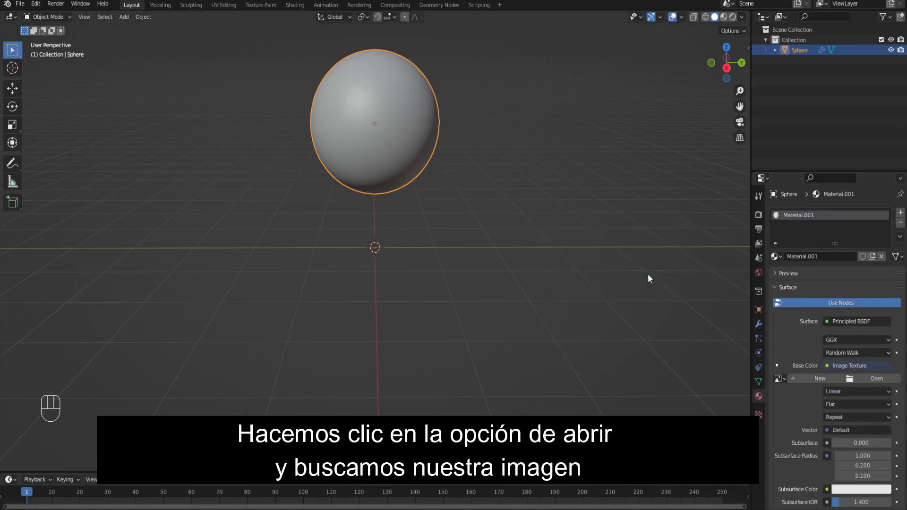
Load Albedo.jpg from the Downloads folder as the sphere's base color texture.
click(811, 376)
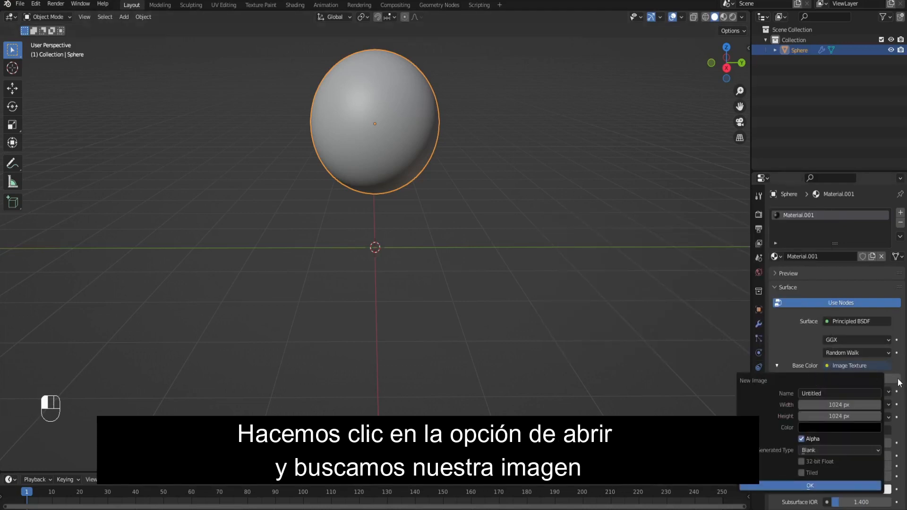
click(875, 379)
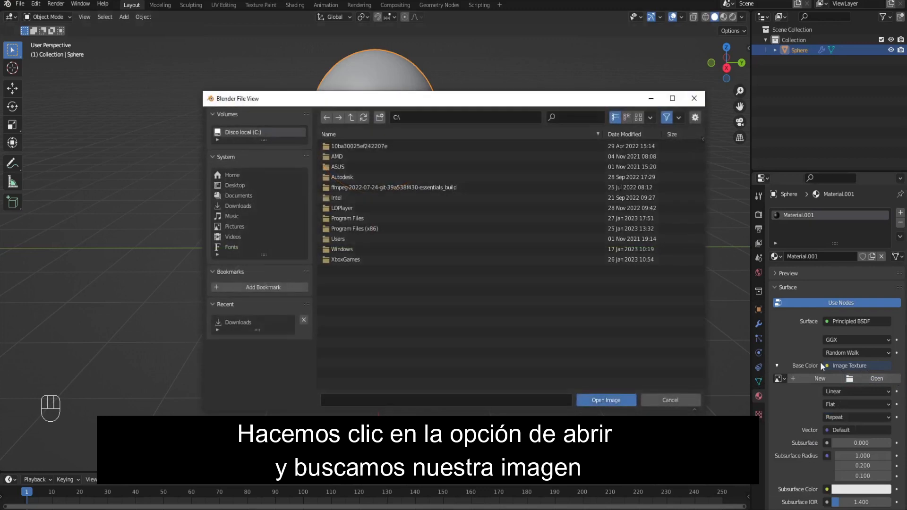
click(242, 206)
click(339, 158)
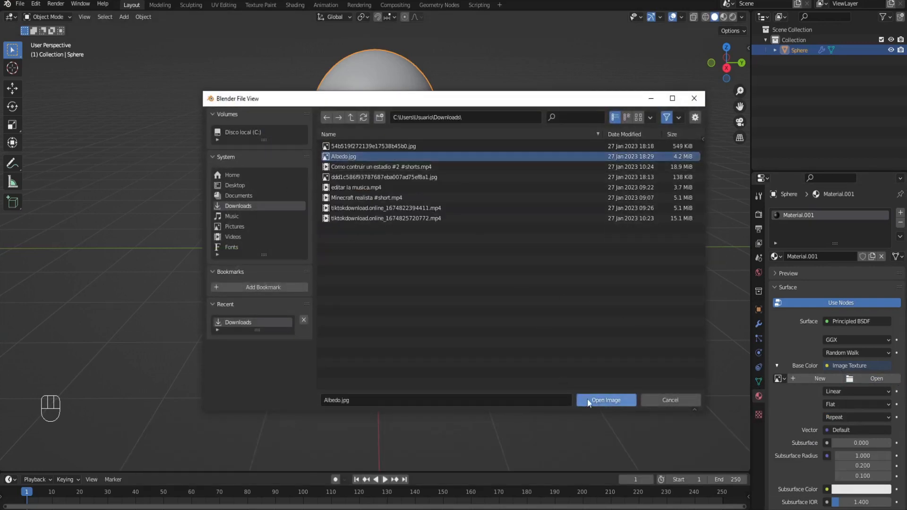
click(589, 401)
Switch the viewport shading to Material Preview to display the sphere's texture.
click(722, 18)
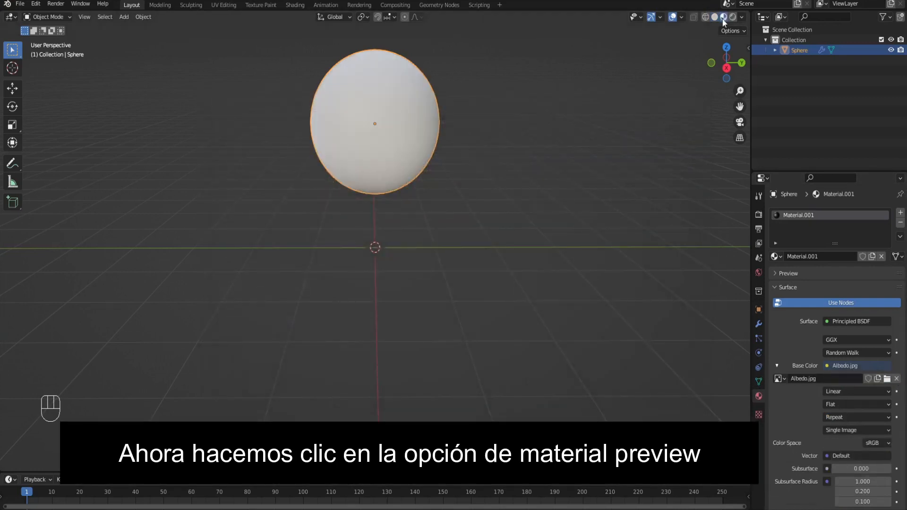
click(715, 18)
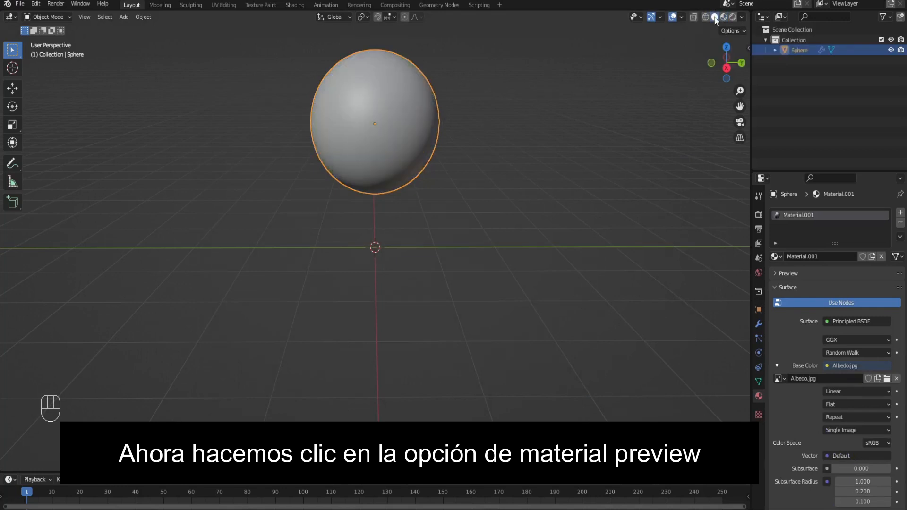
scroll(606, 138, down, 1)
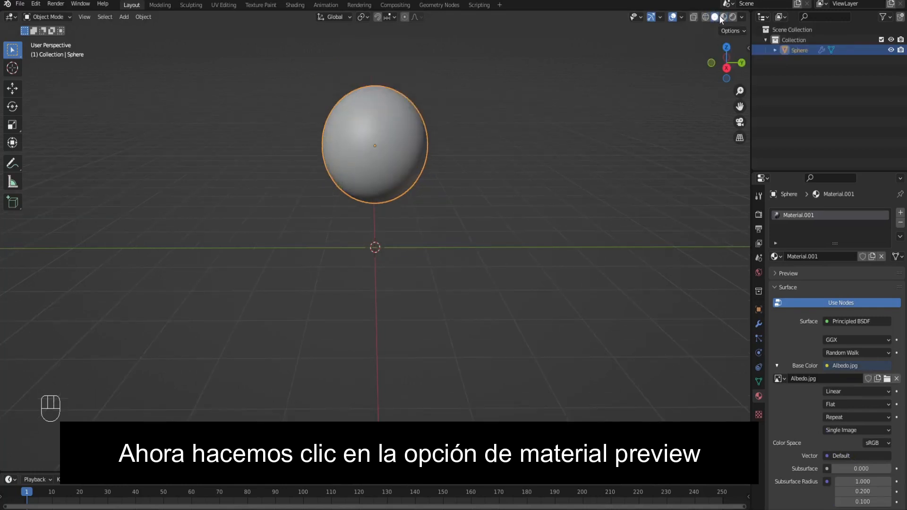
click(722, 17)
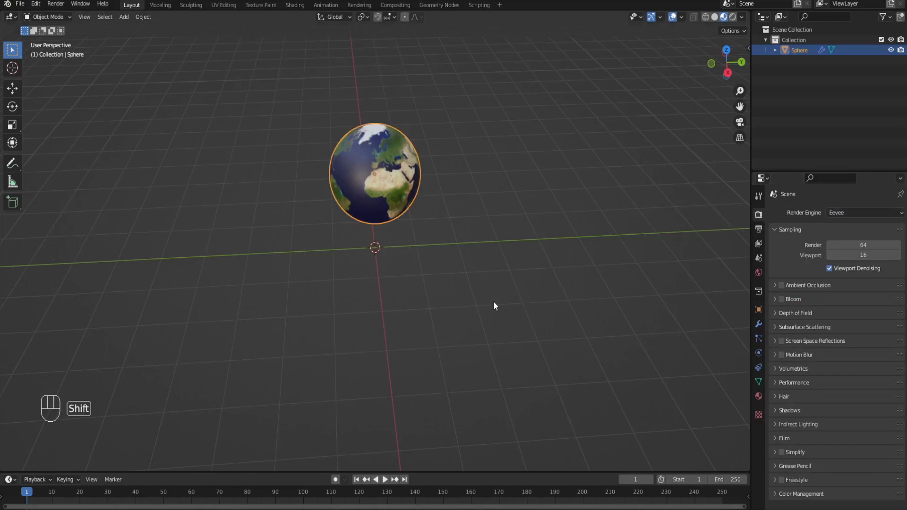
Add a Bezier circle curve at the origin below the globe as its base.
key(shift+a)
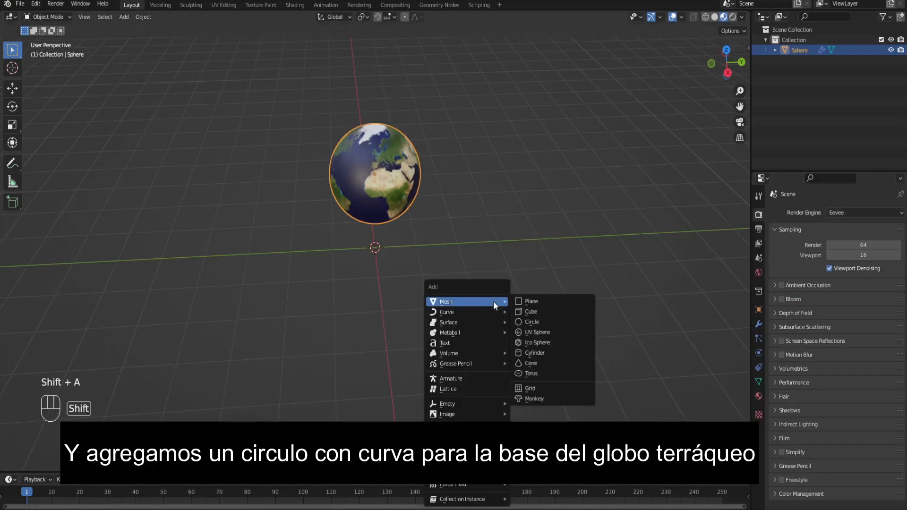
mouse_move(492, 312)
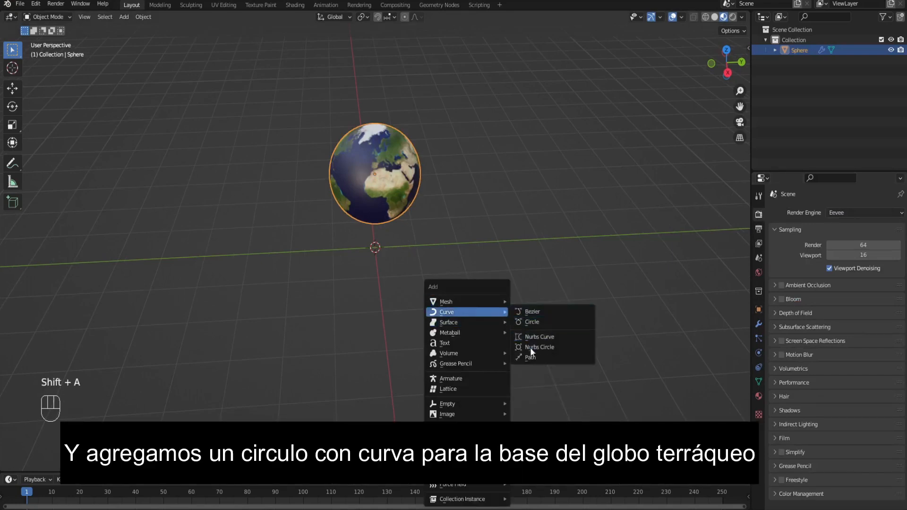
click(531, 323)
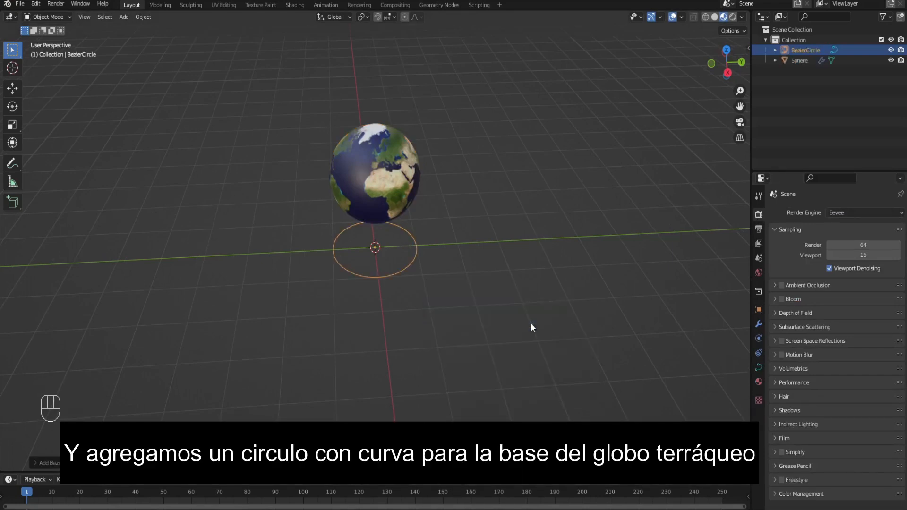
In right view, edit the Bezier circle and draw a slanted curve freehand from its +Y edge up over the lower globe near the Z axis.
click(728, 72)
drag(723, 78, 728, 73)
click(728, 72)
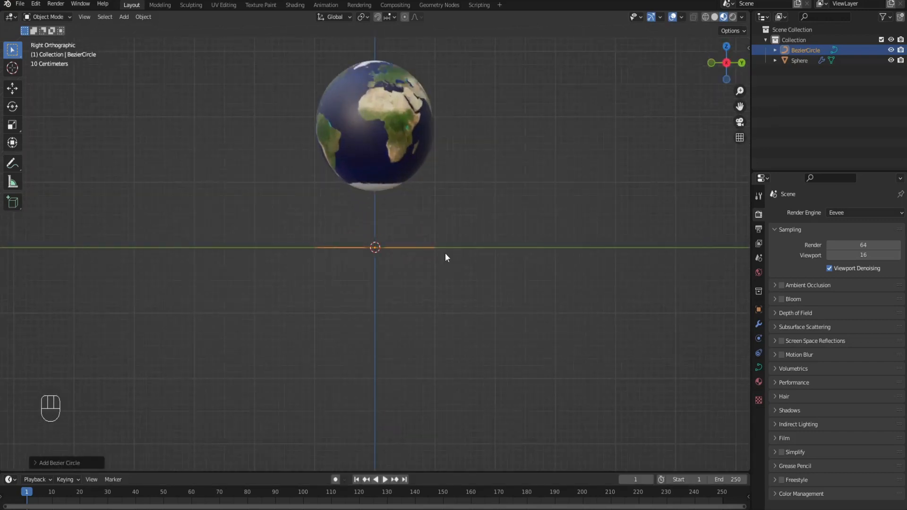
key(ctrl+z)
key(Tab)
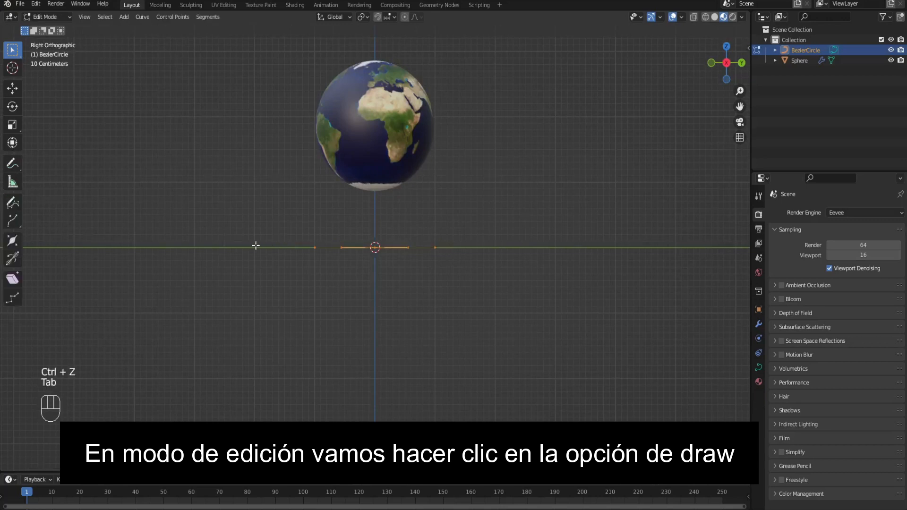
click(12, 202)
scroll(501, 348, up, 5)
drag(512, 365, 408, 183)
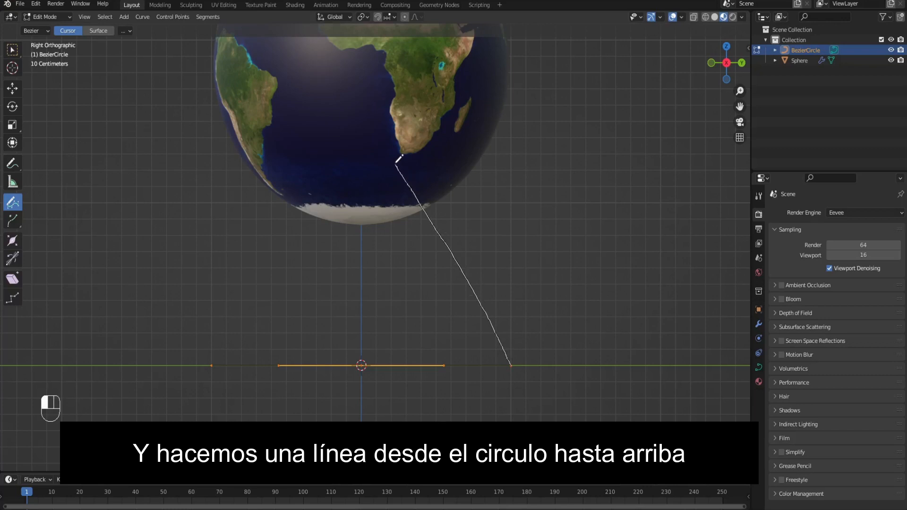
drag(376, 126, 375, 125)
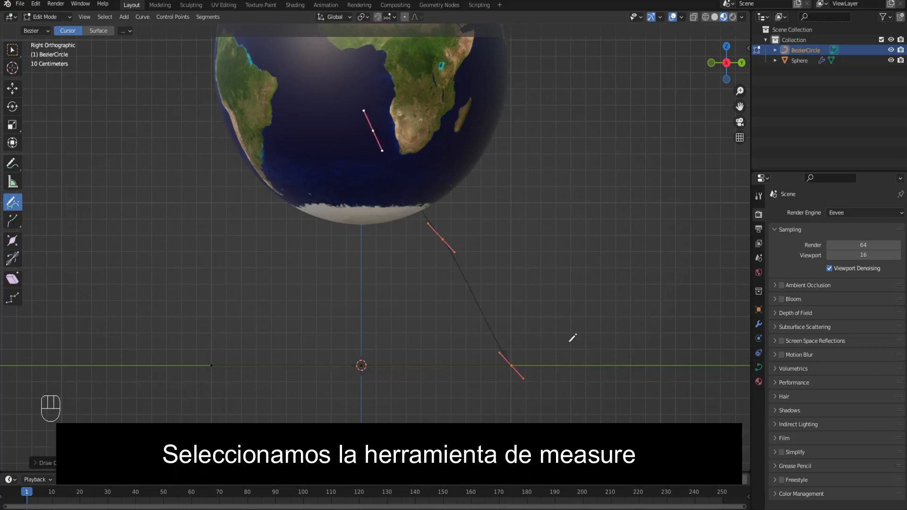
Lay a ruler about 1.86 m long from the circle's edge to the curve's upper end and nudge the curve's top handle into line.
click(12, 181)
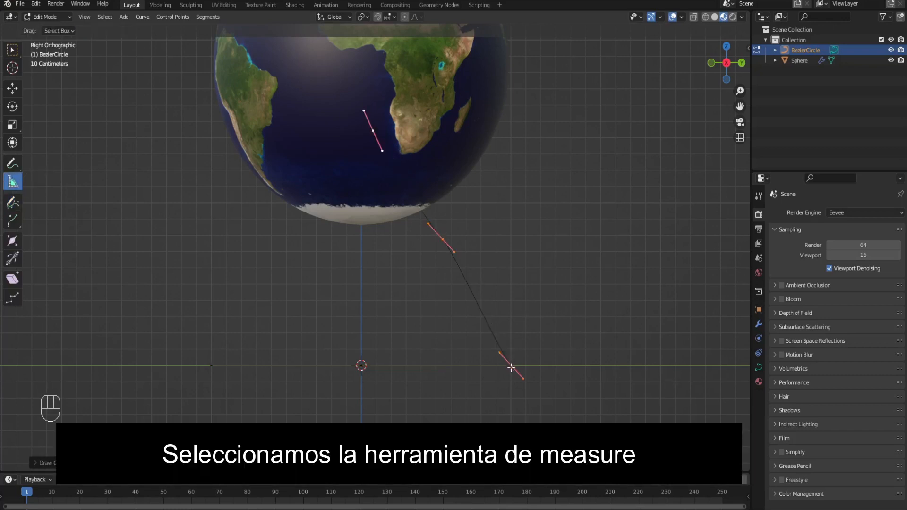
drag(511, 367, 378, 141)
click(14, 92)
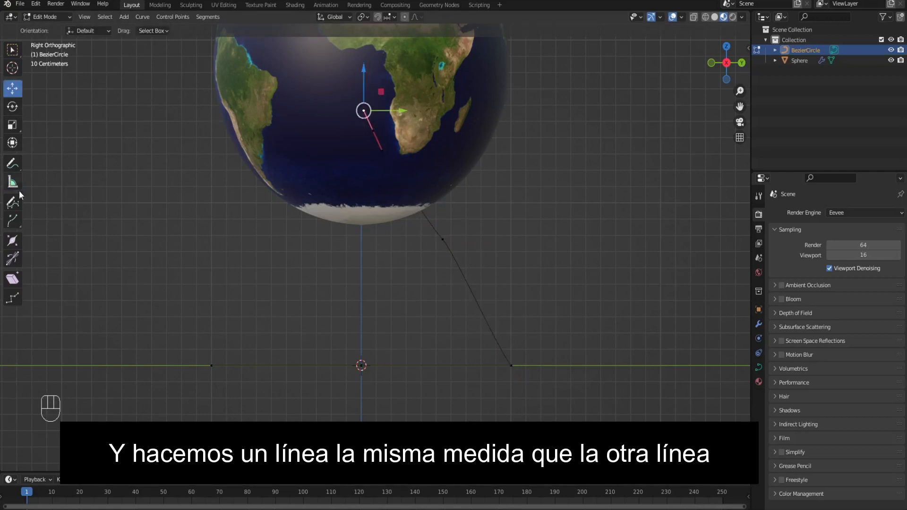
click(14, 188)
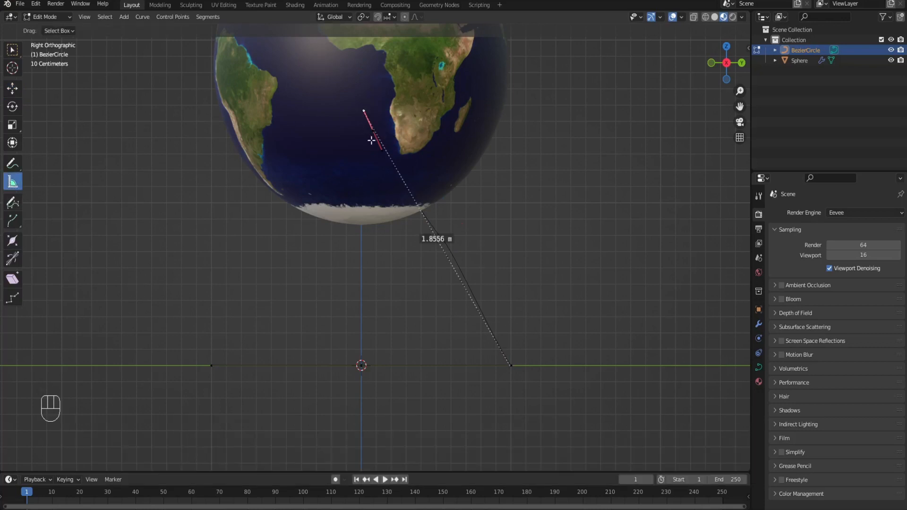
key(g)
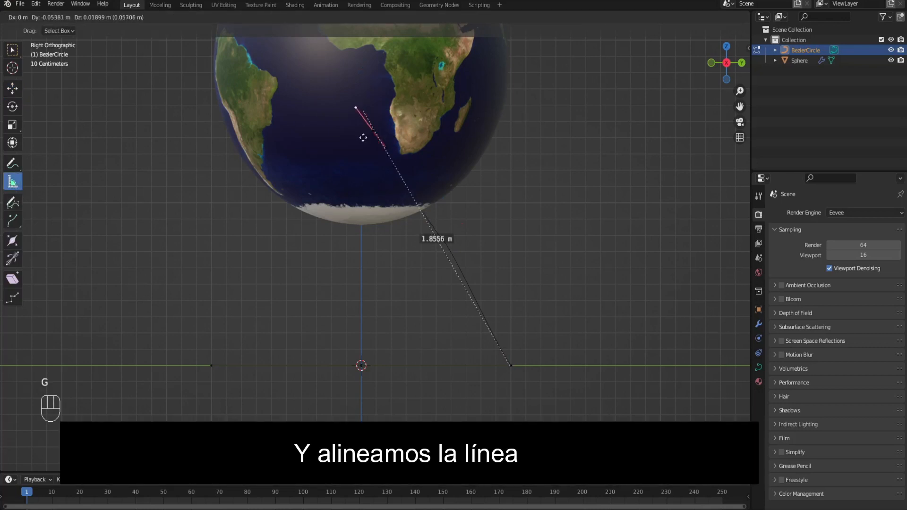
click(373, 141)
Hide the sphere in the viewport and move the curve's top handle slightly past the Z axis in the -Y direction.
scroll(368, 140, up, 3)
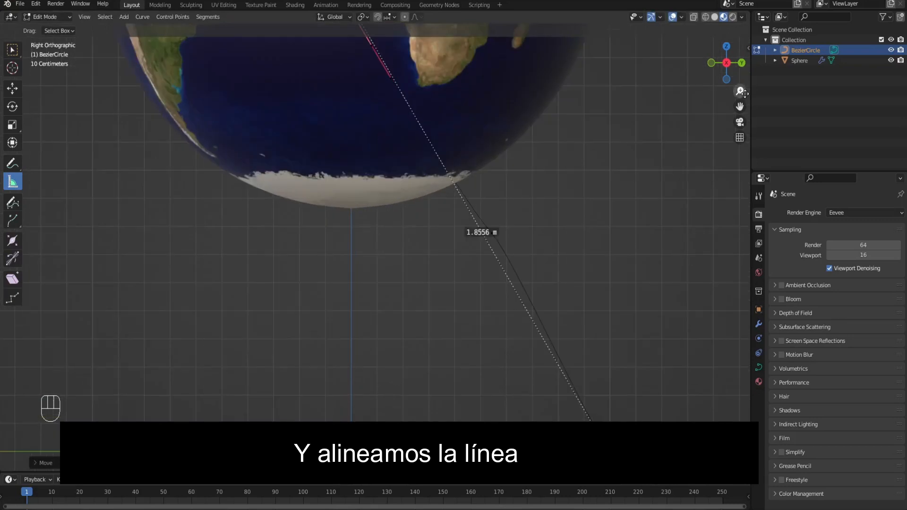
drag(740, 107, 559, 172)
scroll(558, 174, up, 2)
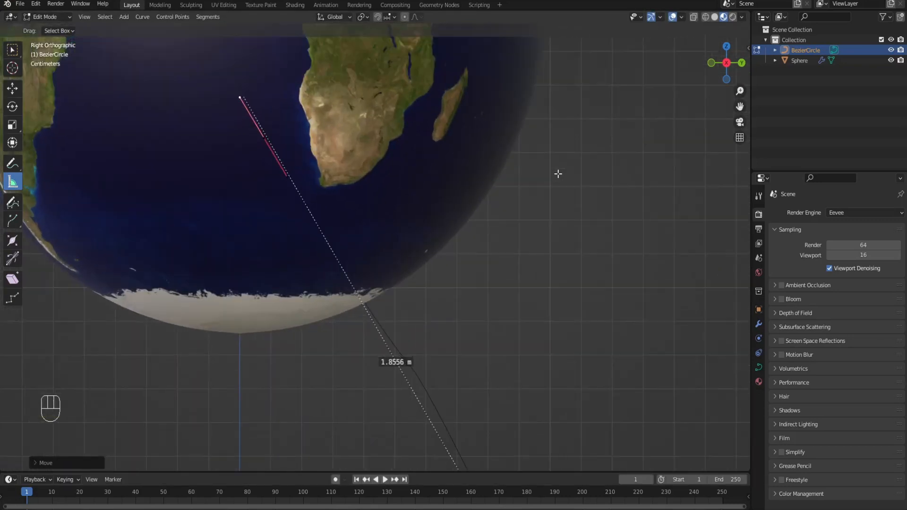
scroll(558, 173, down, 1)
click(891, 60)
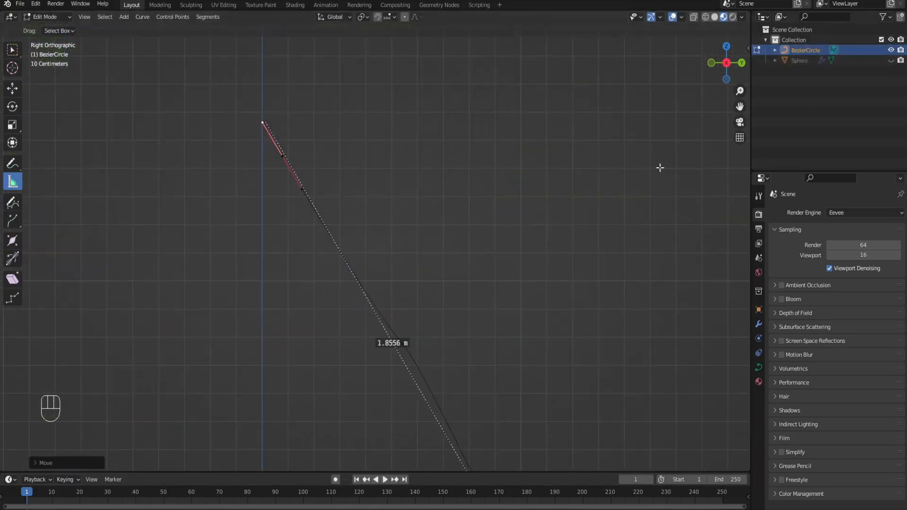
scroll(593, 195, up, 2)
key(g)
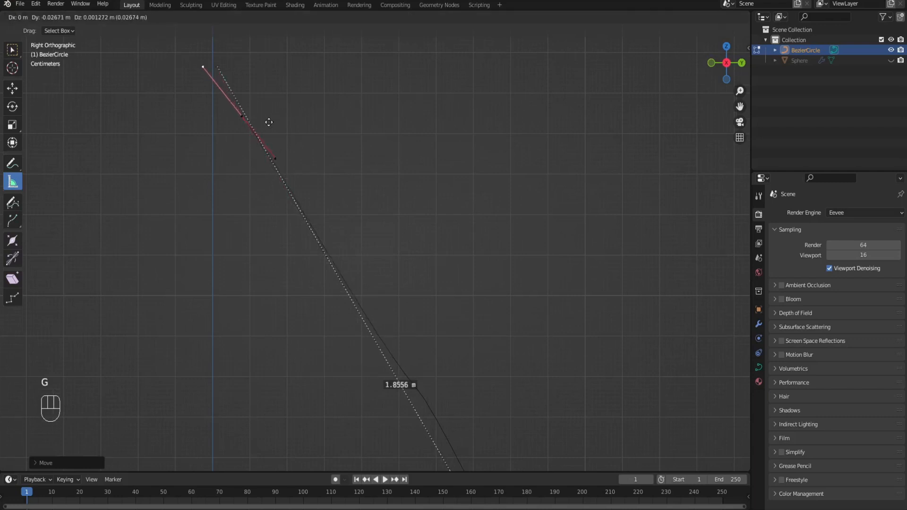
click(271, 123)
Select the control point at the curve's upper end and shift it slightly down and toward +Y, using the ruler as reference.
click(12, 88)
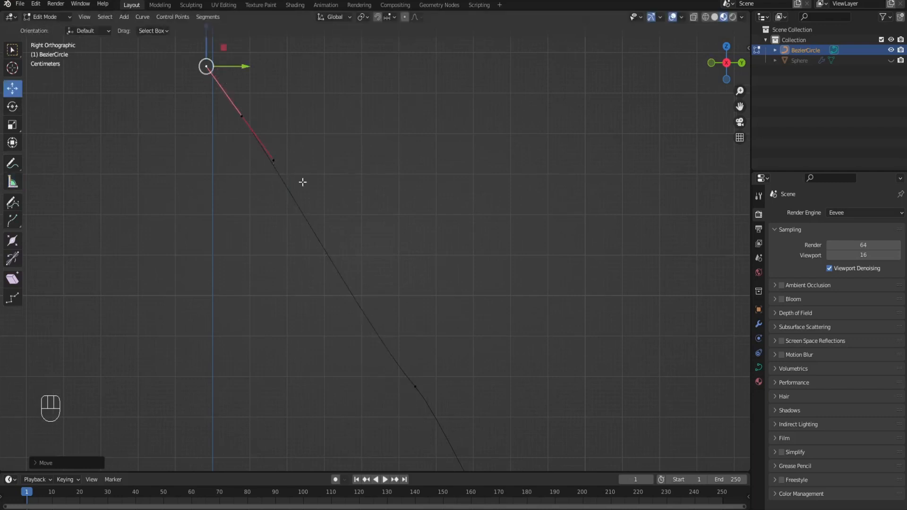
click(245, 119)
click(13, 188)
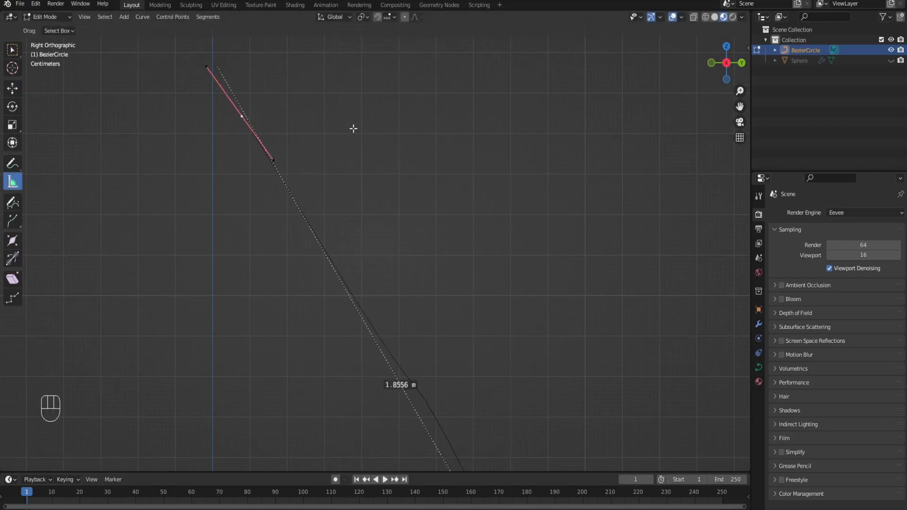
key(g)
click(354, 133)
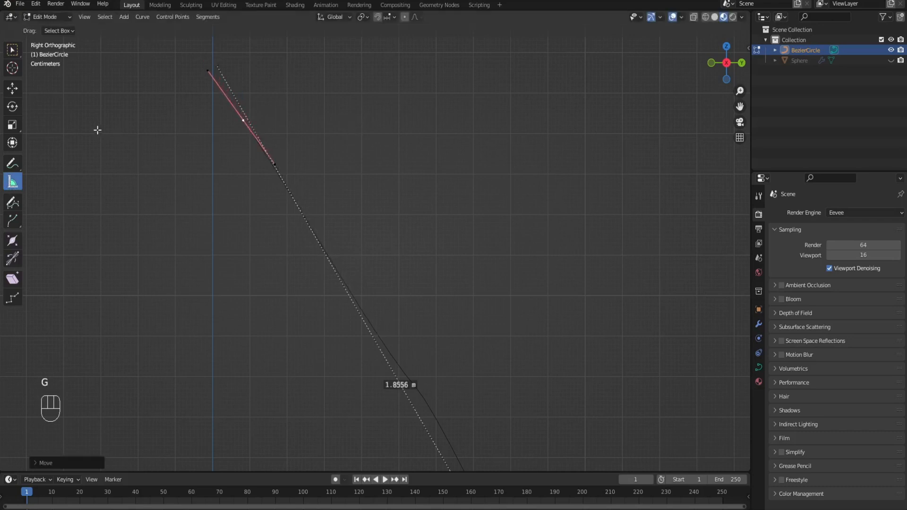
Move the handle at the slanted curve's upper end slightly toward +Y until it runs parallel to the ruler.
click(10, 96)
click(208, 70)
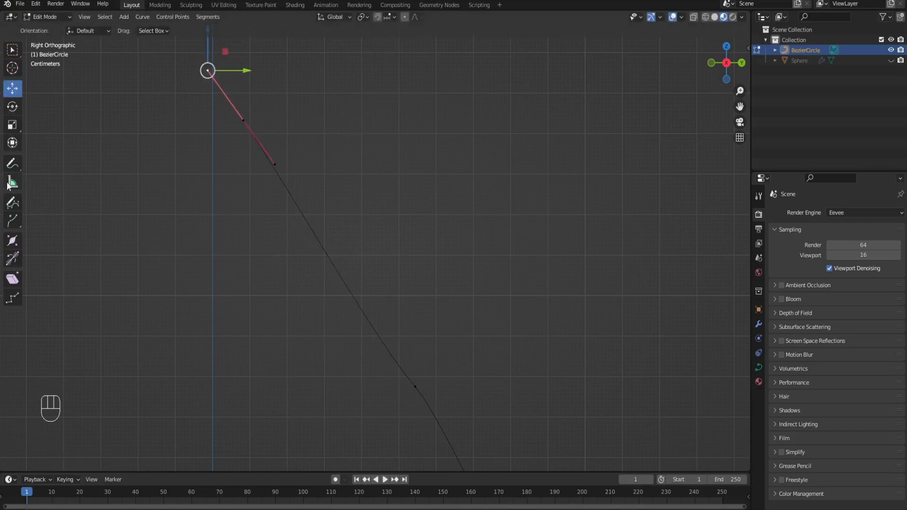
click(12, 183)
key(g)
click(299, 107)
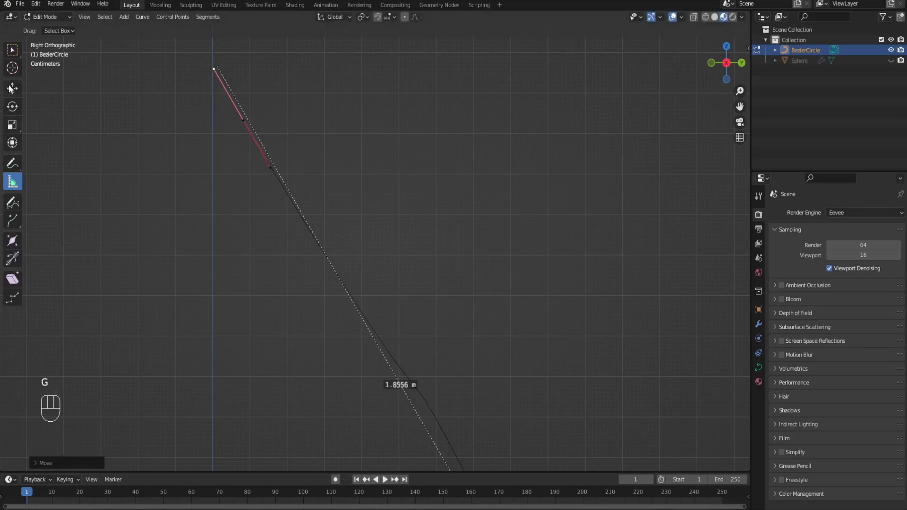
Select the control point at the curve's upper end and shift it slightly toward +Y and up onto the ruler line.
click(12, 88)
click(243, 120)
click(19, 185)
key(g)
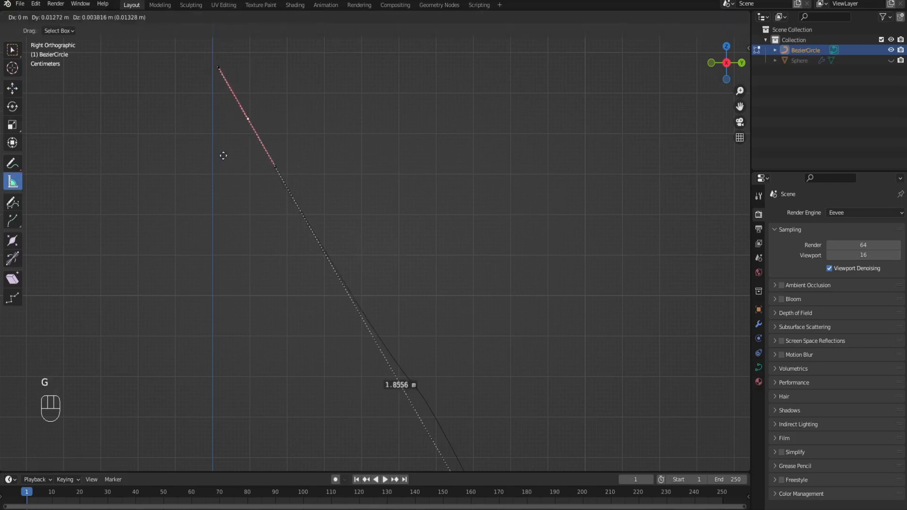
click(222, 155)
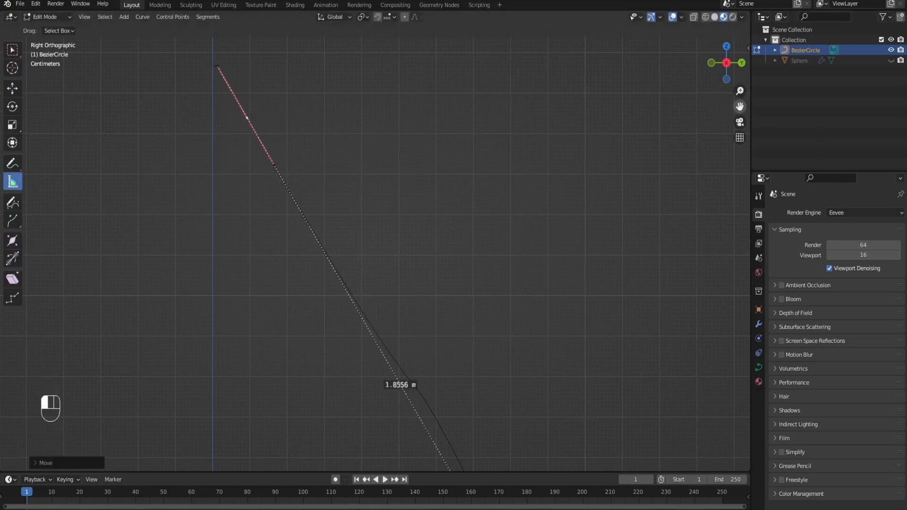
Select the upper handle of the slanted curve's middle control point and move it slightly down and toward -Y, using the ruler as reference.
drag(740, 106, 674, 2)
scroll(563, 225, down, 2)
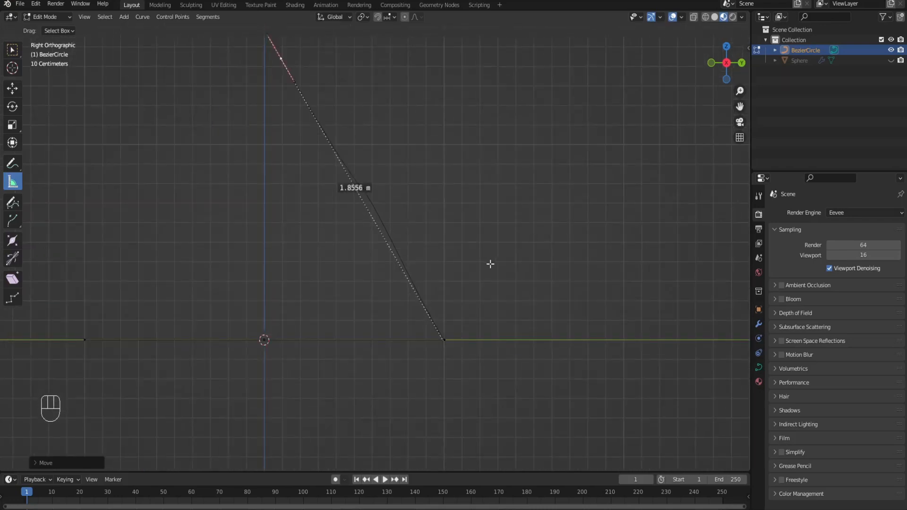
click(12, 89)
scroll(293, 149, up, 2)
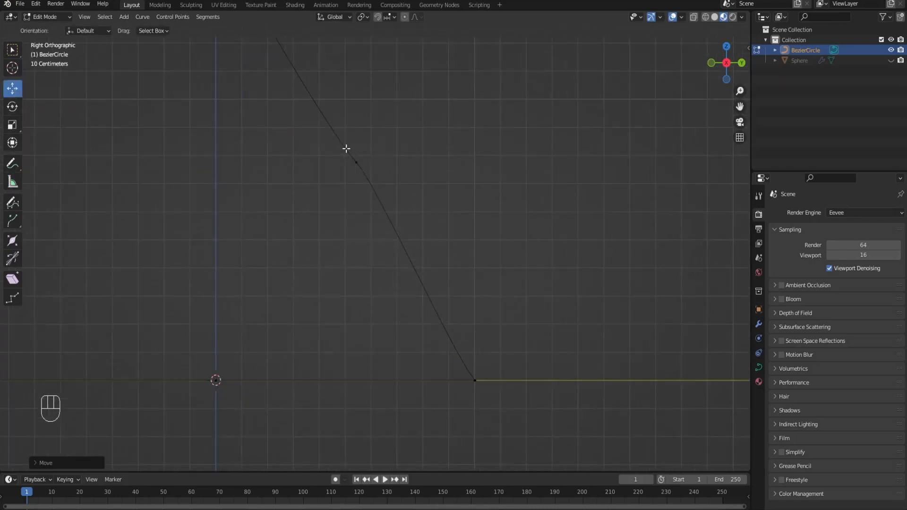
click(358, 162)
drag(314, 127, 335, 142)
drag(740, 106, 740, 223)
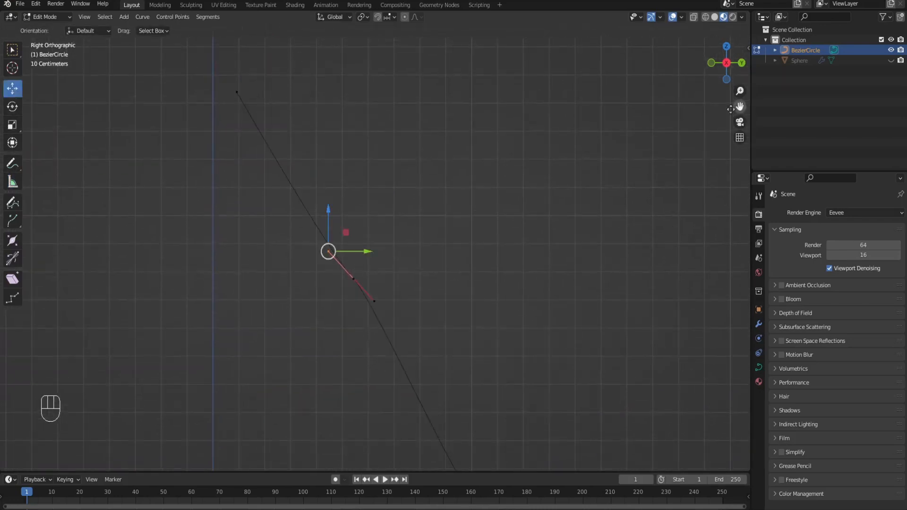
scroll(89, 195, up, 1)
scroll(89, 196, up, 1)
key(shift+space)
key(m)
key(g)
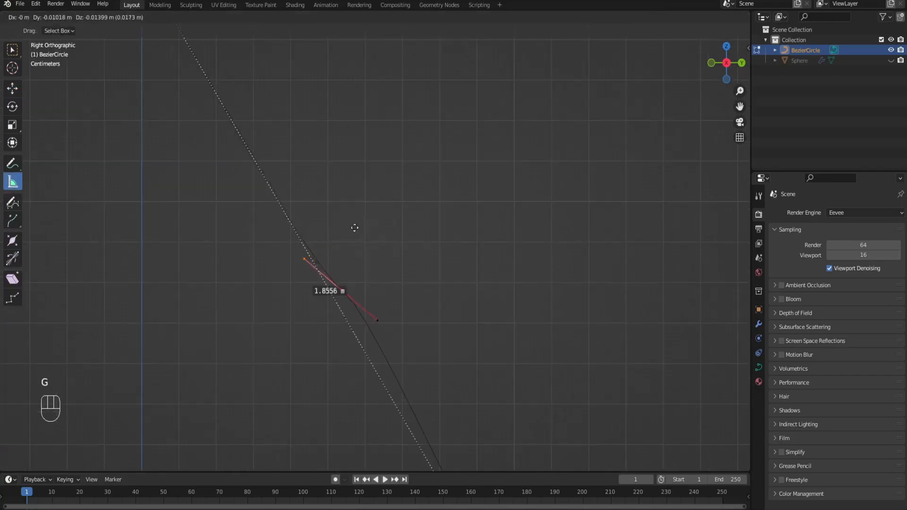
click(320, 280)
Move the middle control point's lower handle about 0.02 m toward -Y and 0.03 m down, bringing it closer to the ruler's direction.
key(shift+space)
key(g)
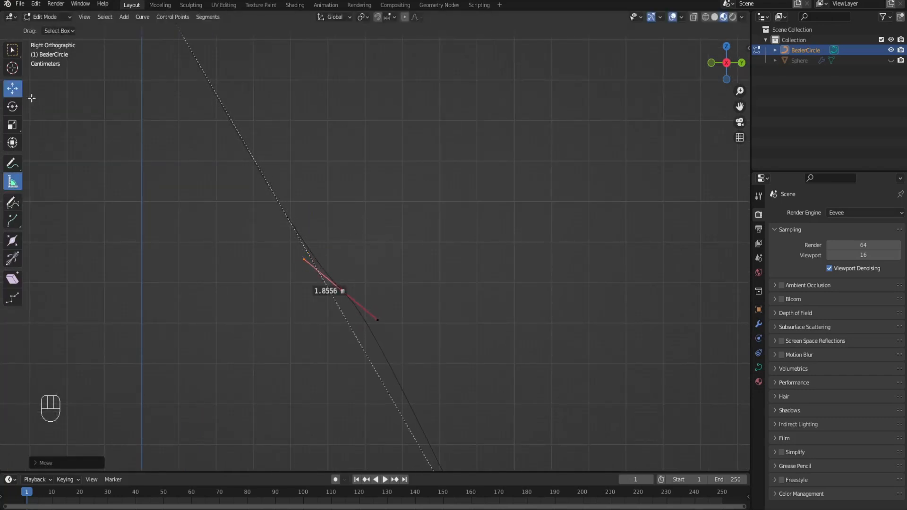
click(17, 185)
key(g)
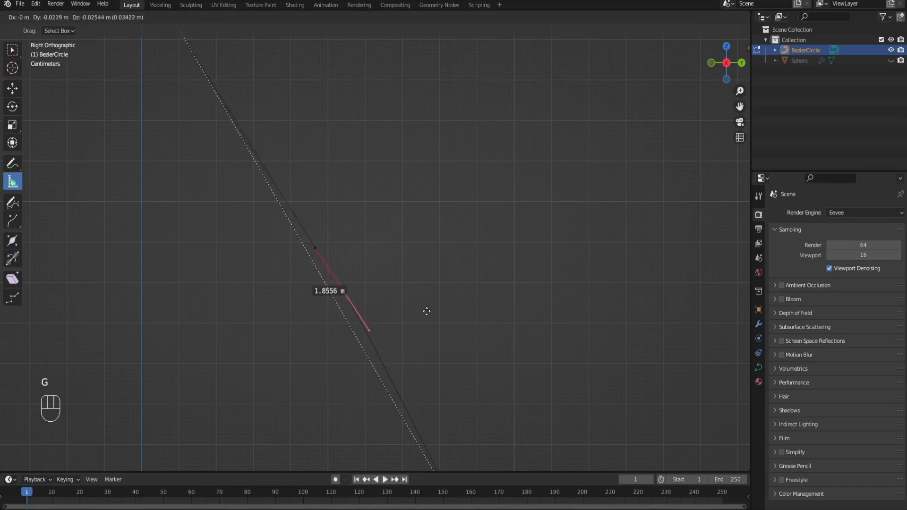
click(428, 312)
Move the whole middle control point with its handles toward -Y onto the ruler line.
key(g)
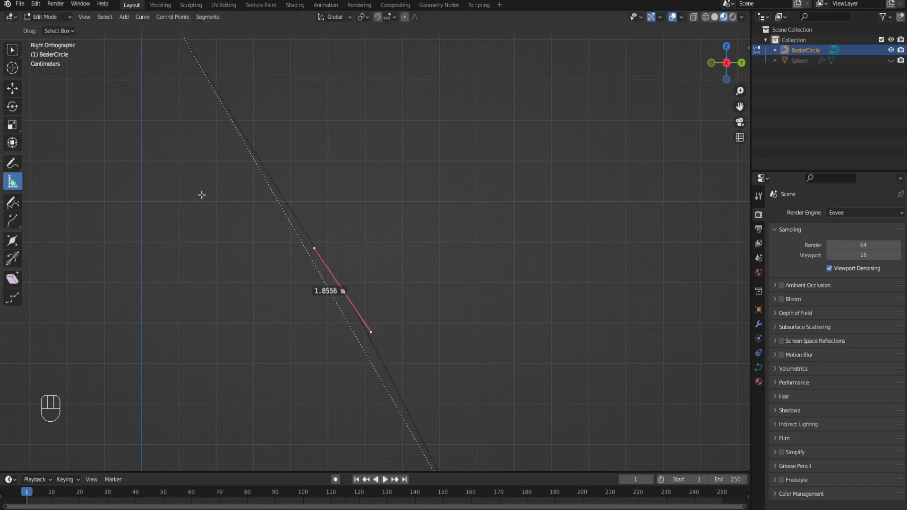
click(178, 193)
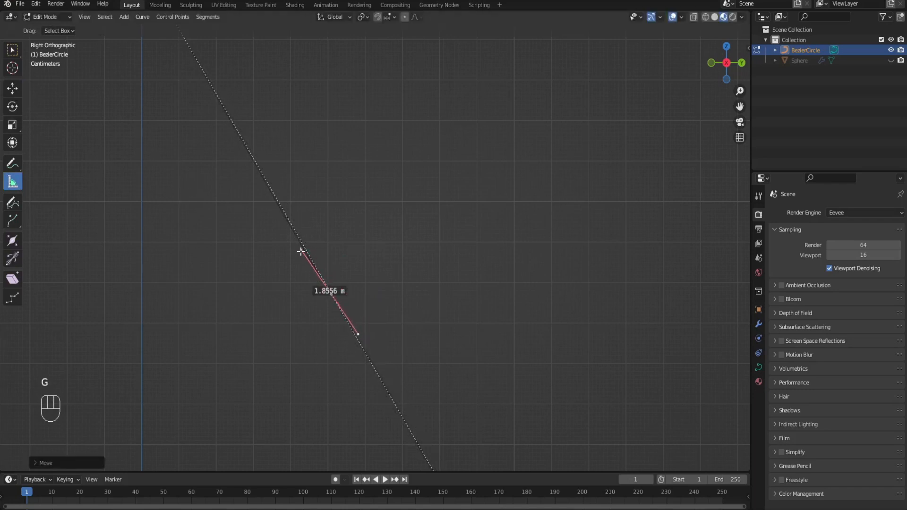
mouse_move(301, 252)
mouse_down()
mouse_move(334, 257)
mouse_move(307, 256)
mouse_up()
Select the middle control point's upper handle and fine-tune its position against the ruler.
click(19, 95)
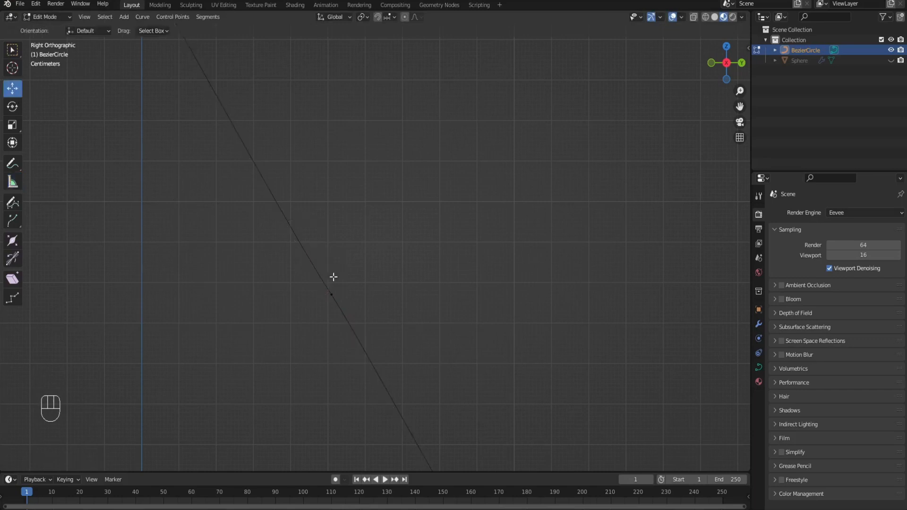
click(332, 294)
click(301, 251)
click(20, 184)
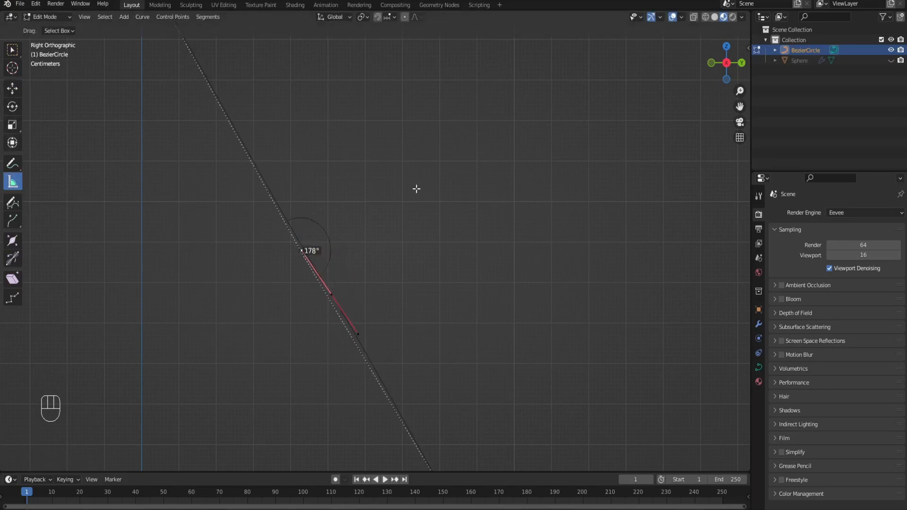
key(g)
click(410, 194)
Adjust the middle control point's lower handle and shift the whole point slightly down and toward -Y onto the ruler line.
click(14, 94)
drag(405, 359, 356, 319)
click(8, 181)
key(g)
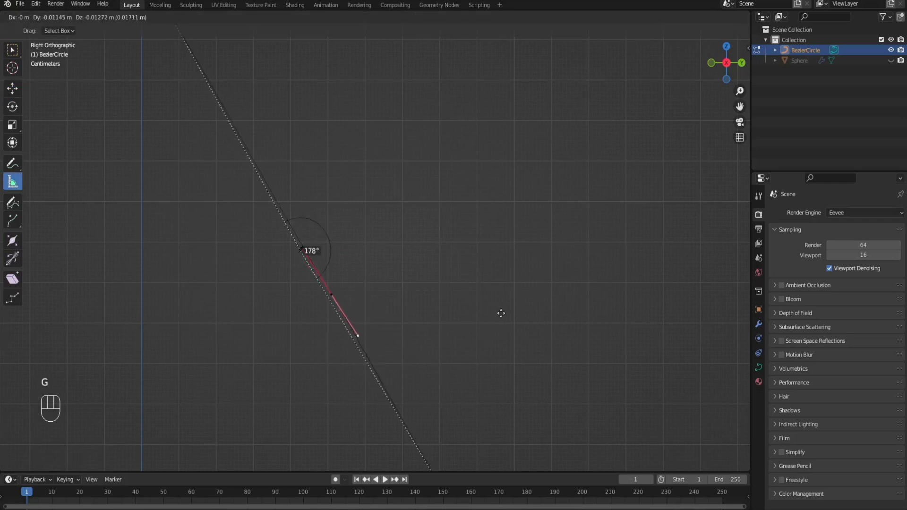
key(g)
click(409, 307)
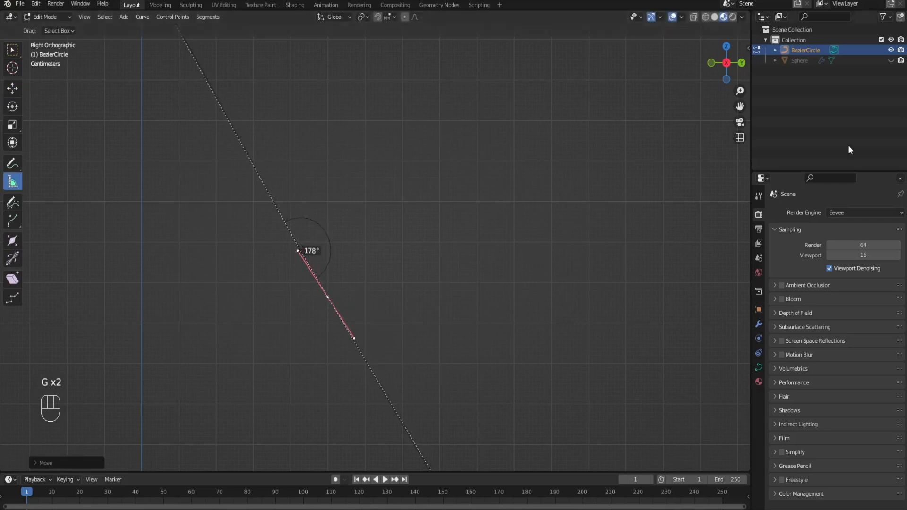
Nudge the upper handle of the control point at the slanted curve's base about 0.004 m toward +Y and leave Edit Mode.
shift+middle_drag(352, 385, 304, 212)
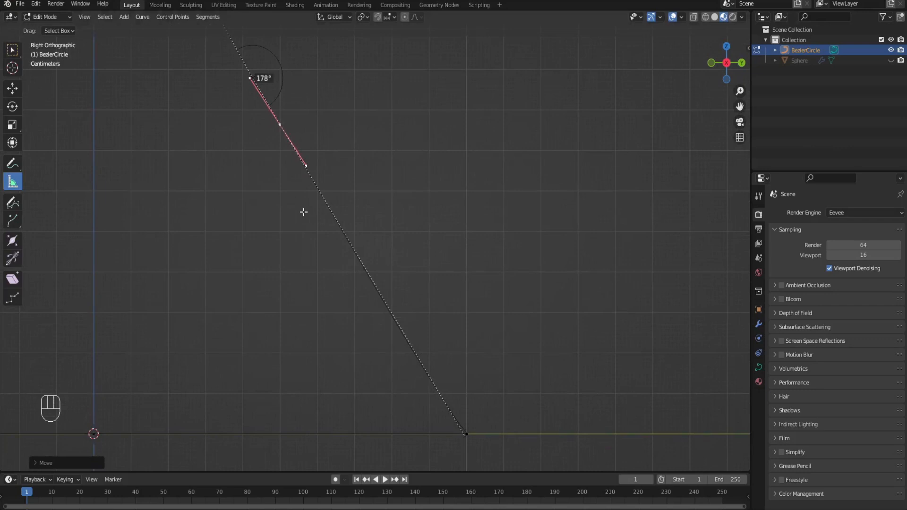
click(12, 91)
click(466, 433)
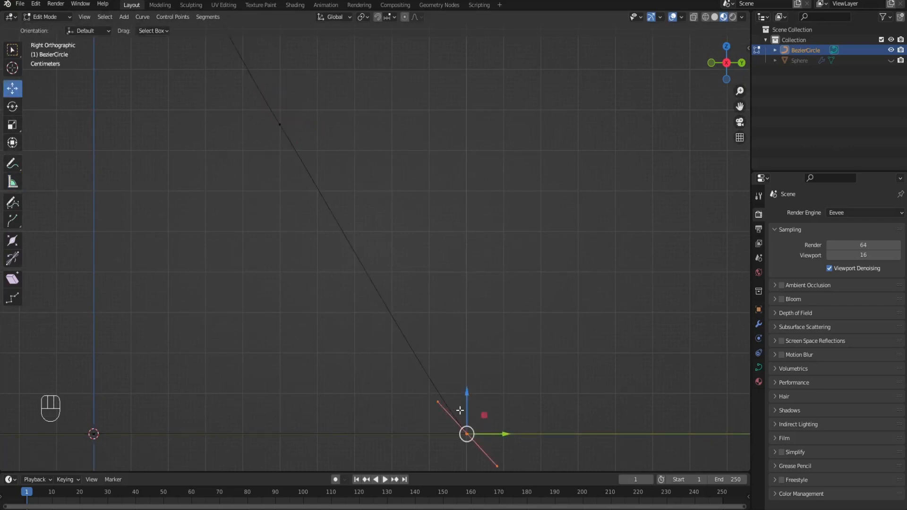
click(439, 403)
click(16, 187)
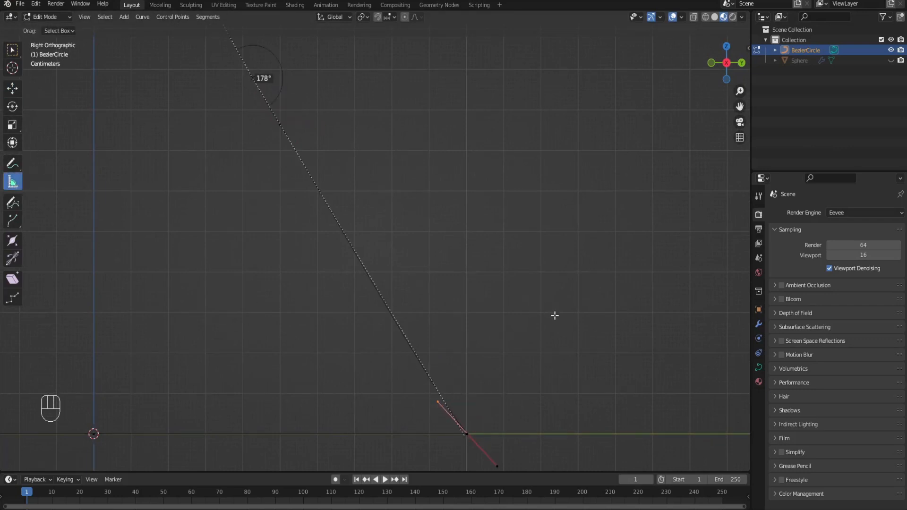
key(g)
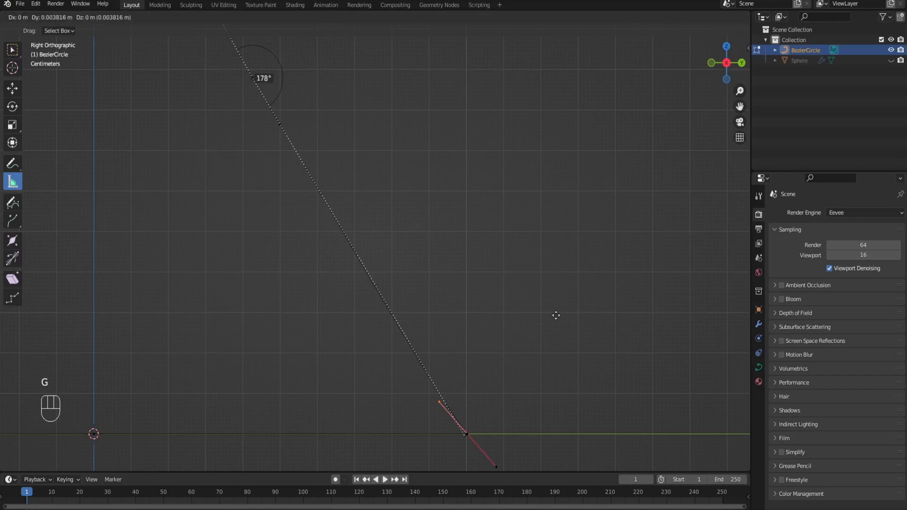
click(556, 315)
key(Tab)
Examine the slanted curve in perspective and in right view, checking its straightness against the ruler in Edit Mode.
scroll(560, 310, down, 2)
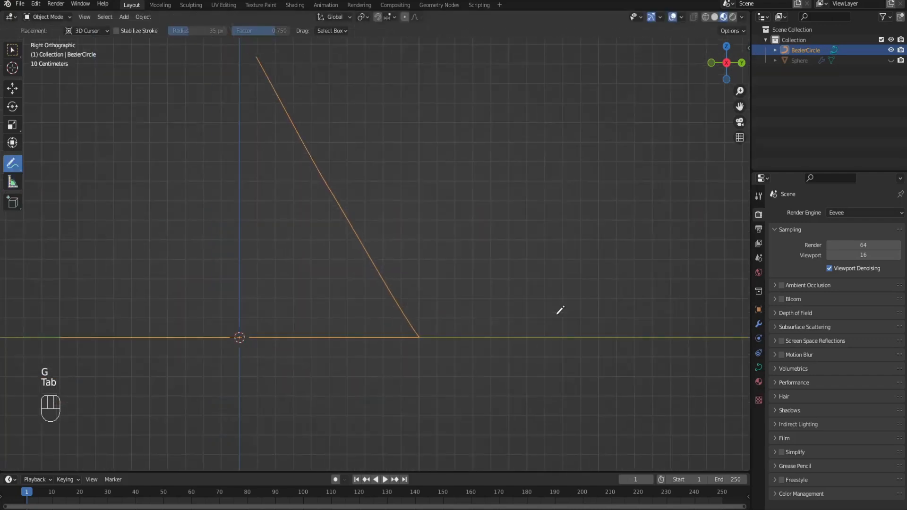
scroll(560, 311, down, 1)
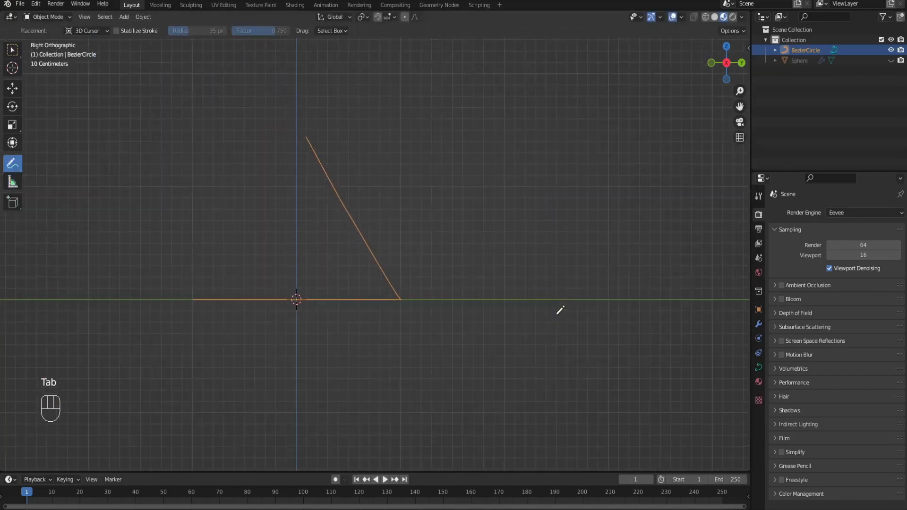
drag(727, 67, 600, 152)
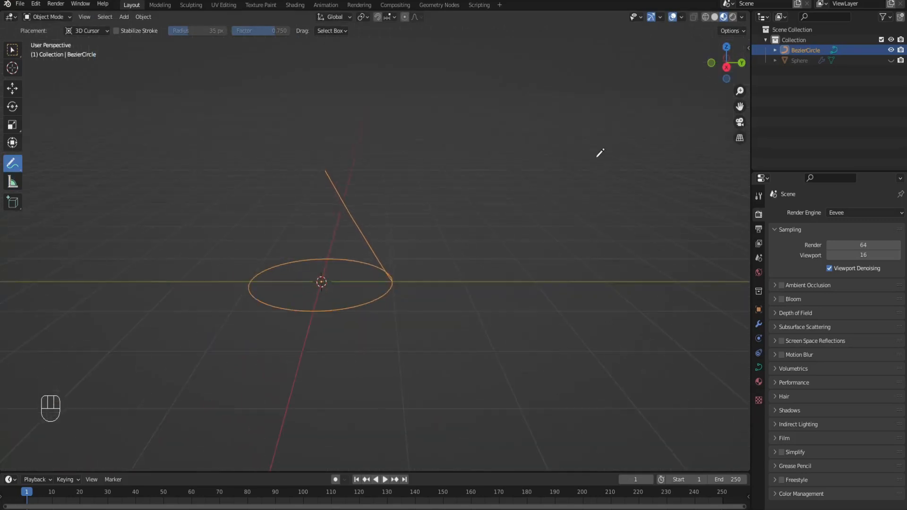
click(12, 88)
scroll(468, 261, up, 2)
click(468, 262)
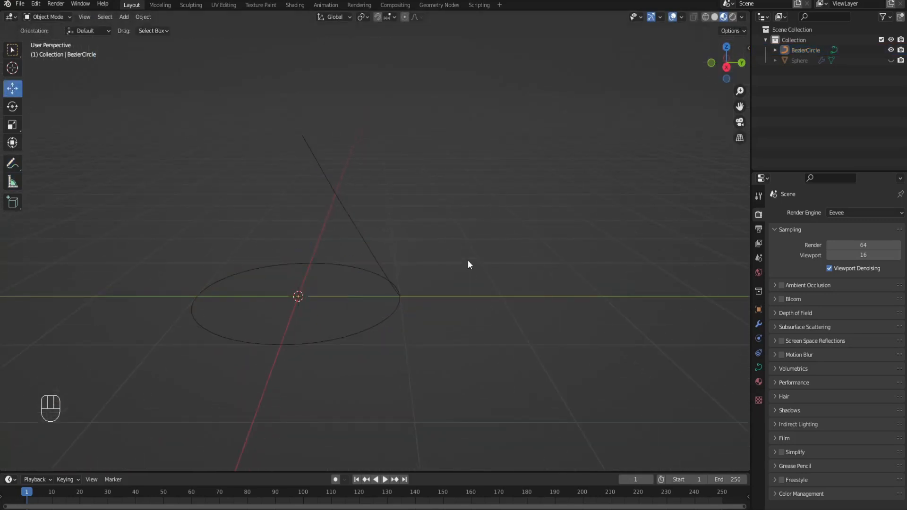
drag(732, 72, 730, 77)
click(727, 64)
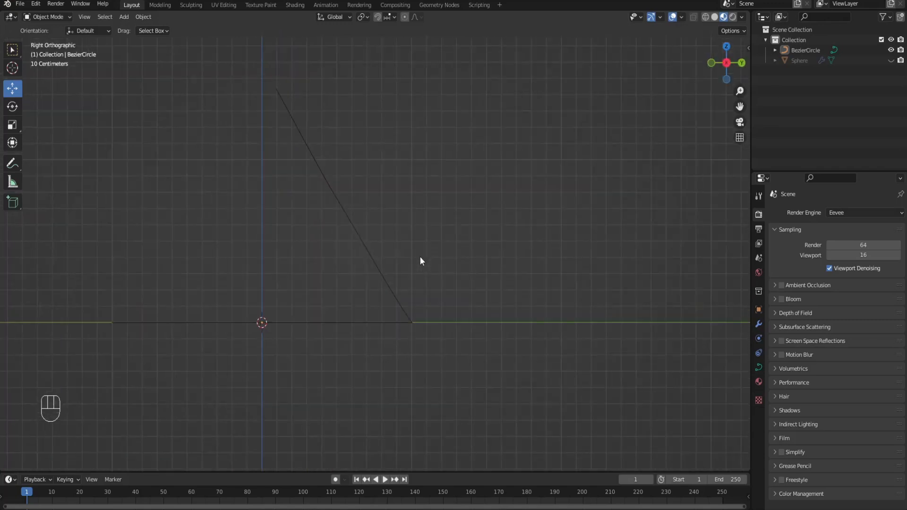
key(Tab)
scroll(420, 256, up, 3)
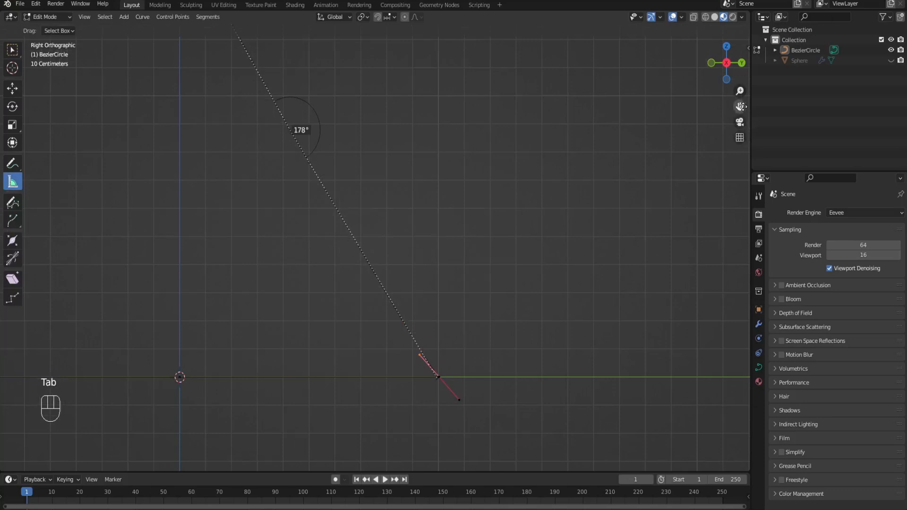
drag(740, 107, 767, 179)
scroll(623, 164, up, 2)
scroll(624, 164, up, 1)
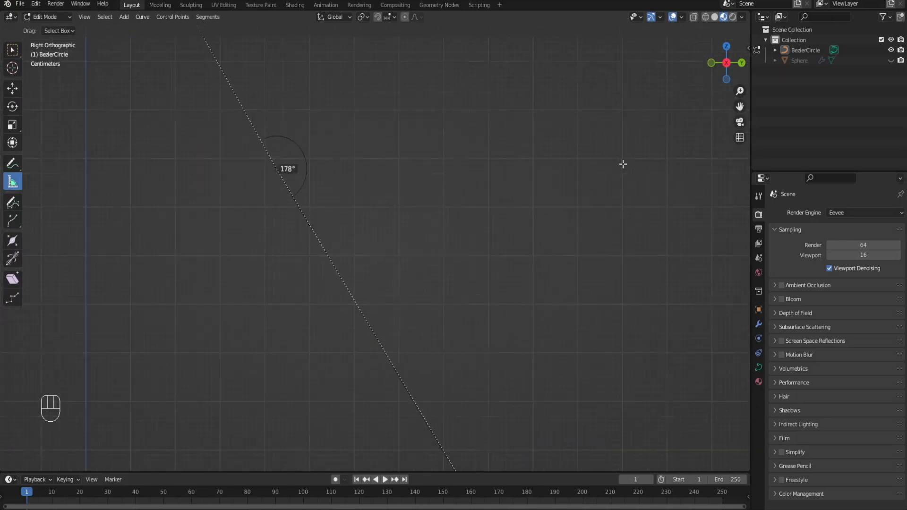
scroll(623, 164, down, 2)
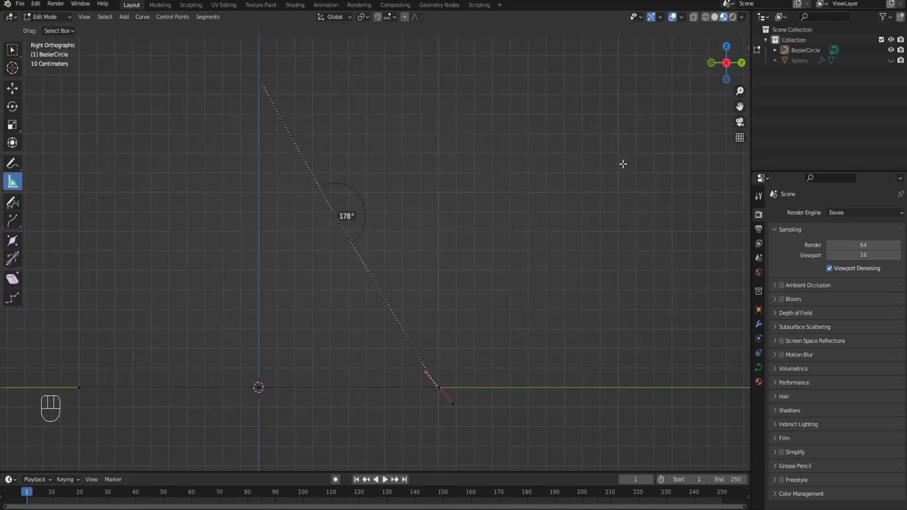
key(Tab)
scroll(623, 164, down, 1)
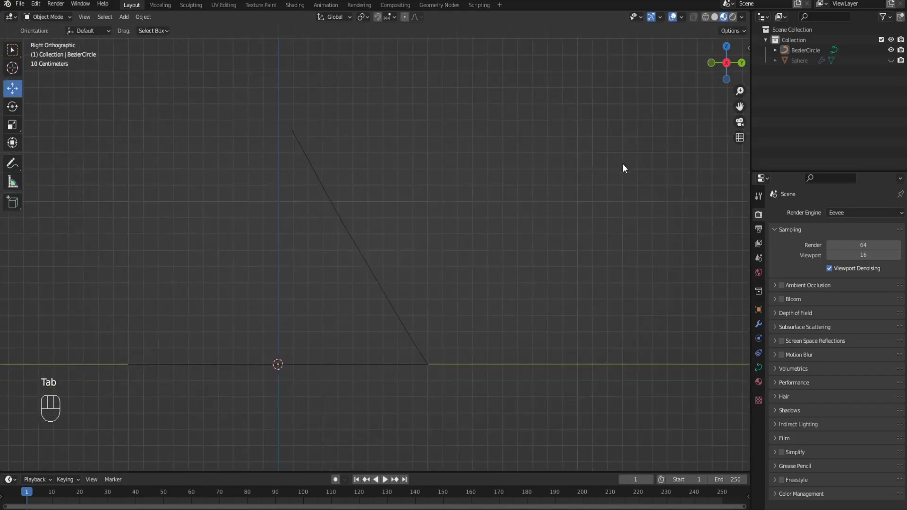
Select the Bezier circle and set its round bevel depth to 0.05 m in the curve geometry settings.
click(387, 292)
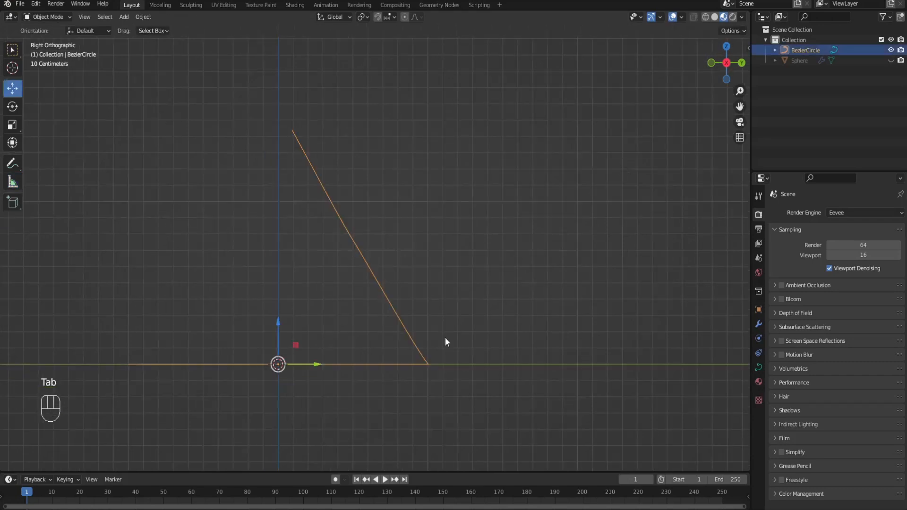
click(758, 367)
drag(721, 67, 665, 126)
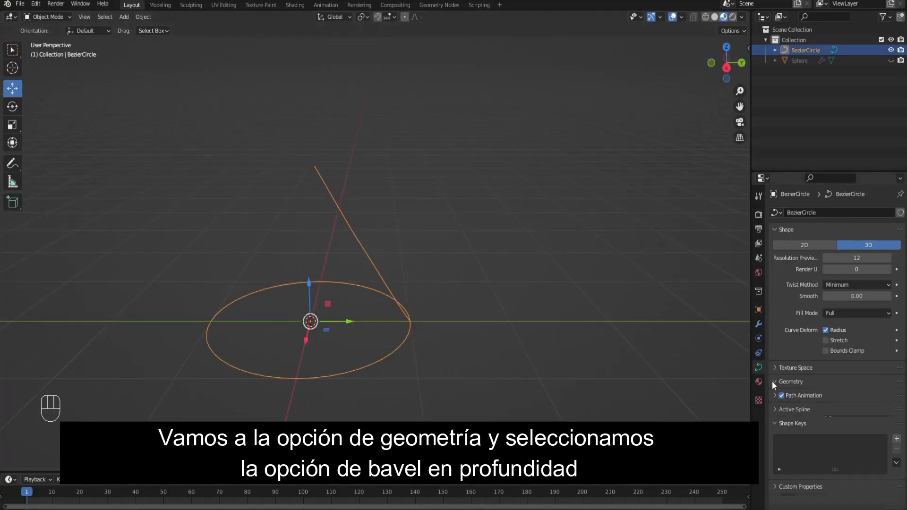
click(790, 381)
scroll(795, 422, down, 4)
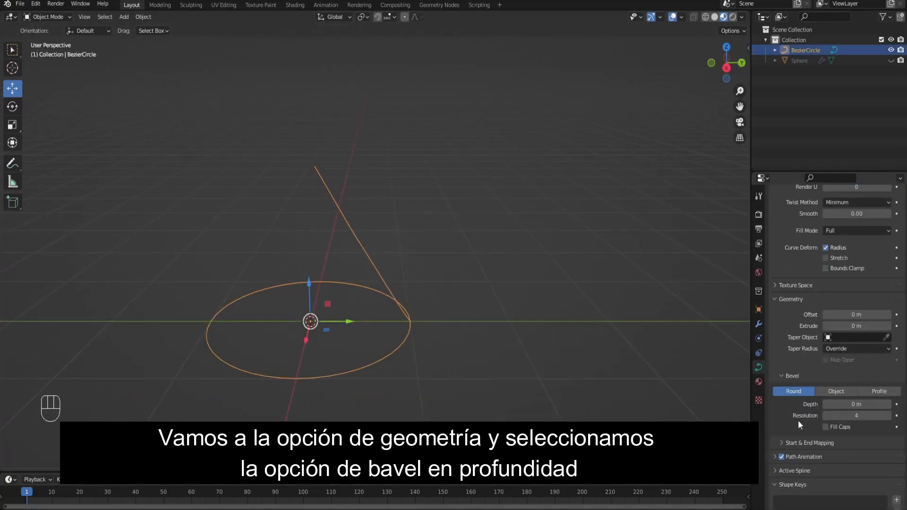
drag(851, 405, 865, 404)
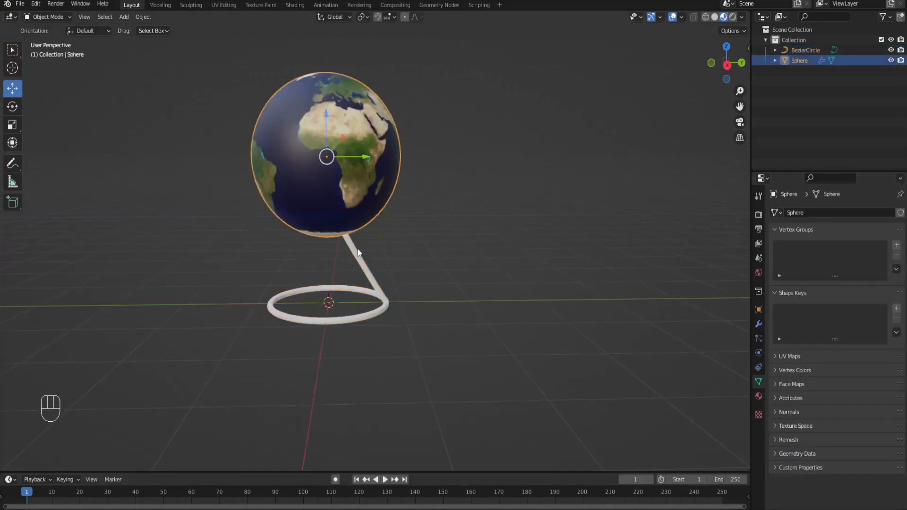
Extrude the upper end of the Bezier circle's slanted support along its own direction until it passes the globe's upper surface.
click(358, 253)
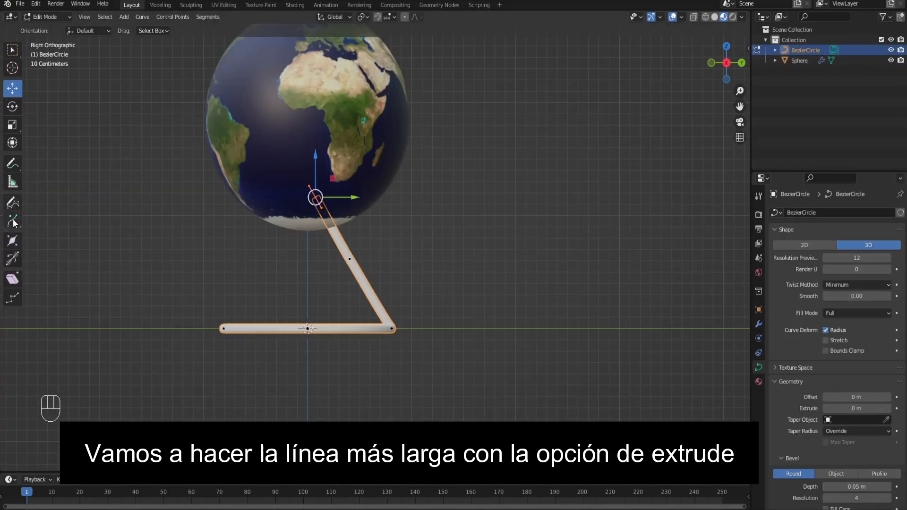
click(13, 223)
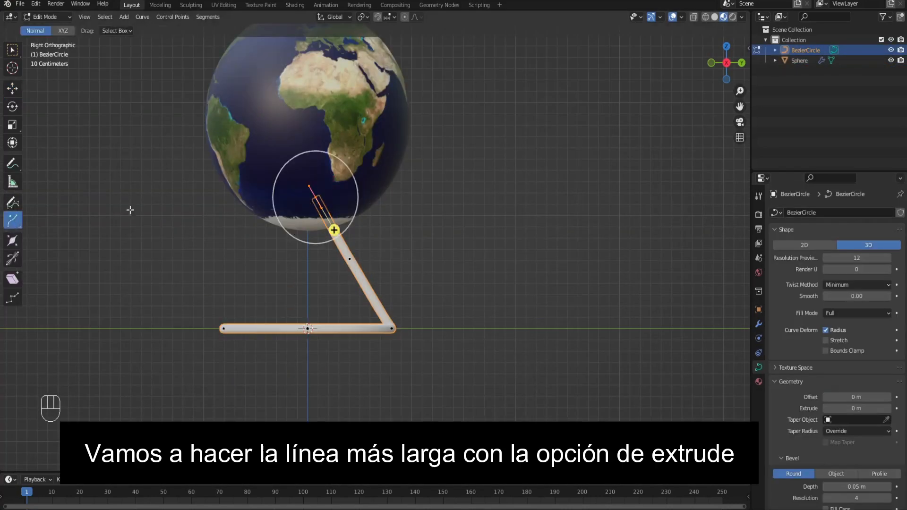
drag(334, 230, 240, 69)
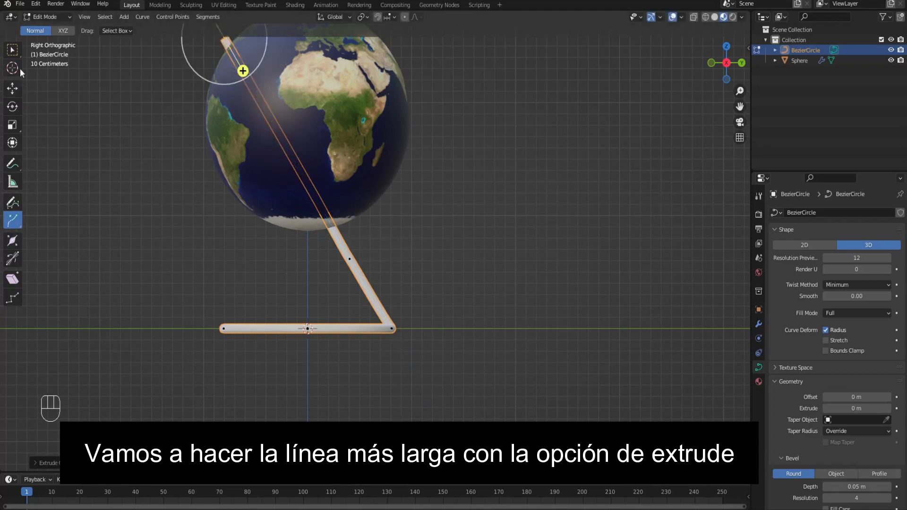
click(12, 90)
scroll(338, 153, down, 3)
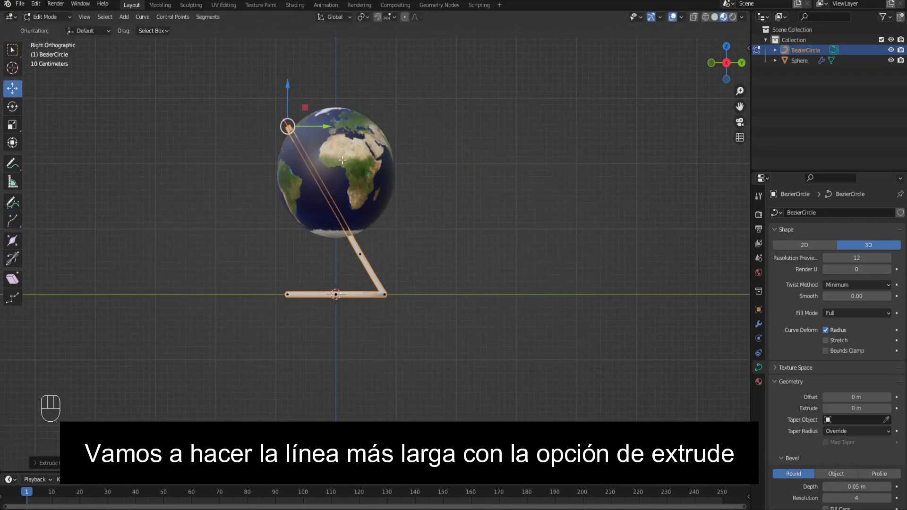
Hide the globe sphere and return to editing the Bezier circle in right view.
key(Tab)
key(KP_Divide)
key(Tab)
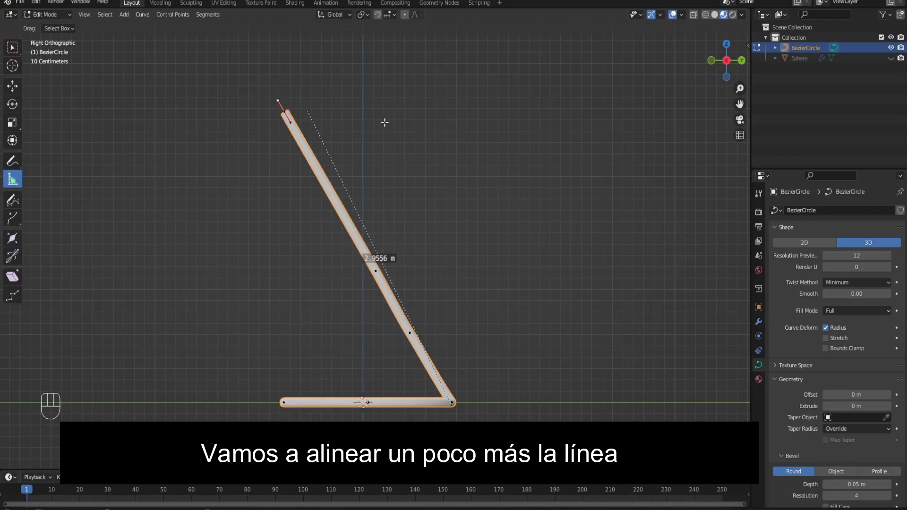
key(g)
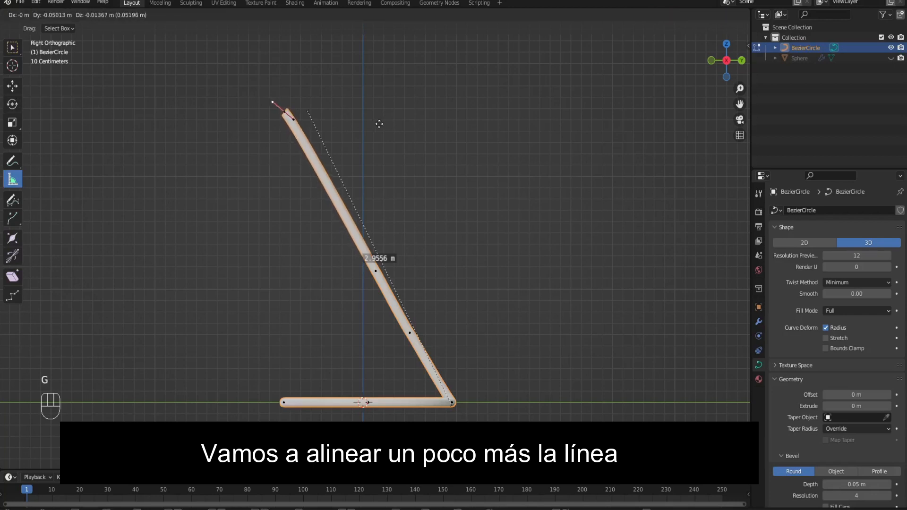
click(379, 124)
key(ctrl+z)
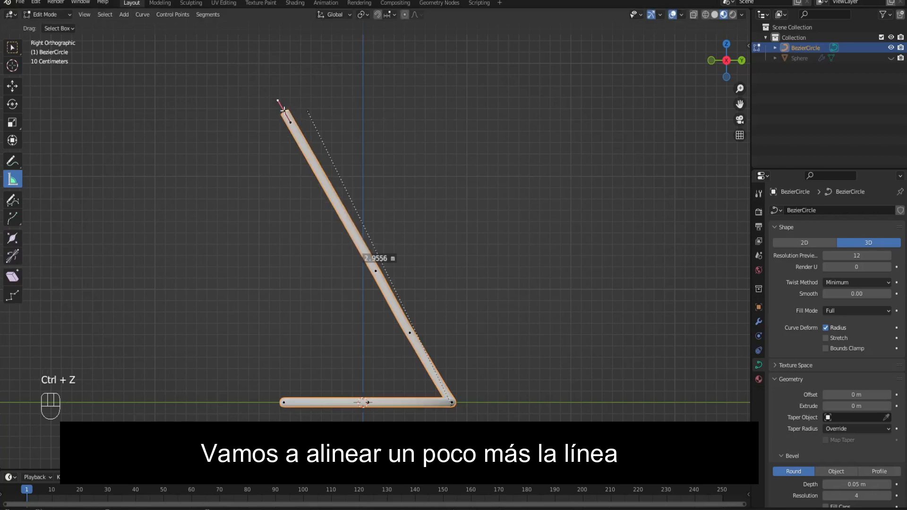
Move the support's upper end point toward +Y and slightly up onto the ruler line.
scroll(285, 111, up, 2)
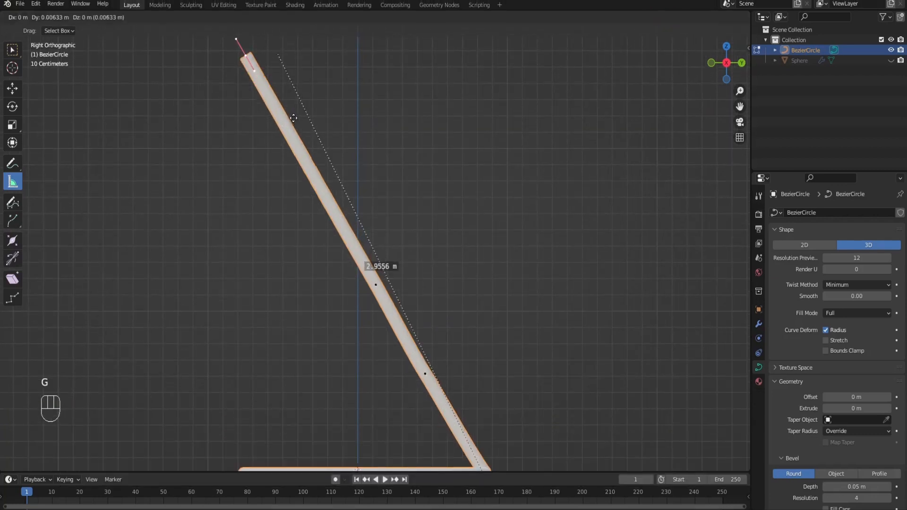
key(g)
click(321, 108)
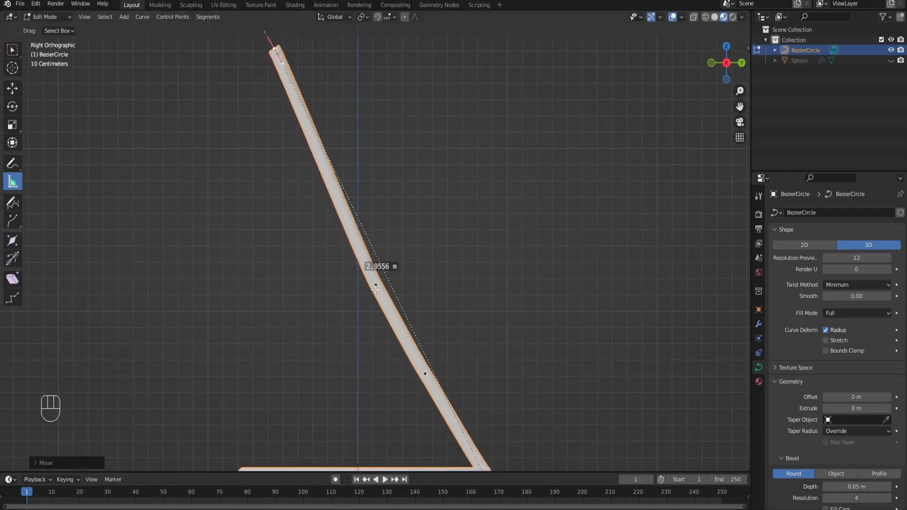
Select the support's middle control point and shift it toward +Y onto the ruler line.
drag(375, 288, 377, 285)
click(447, 289)
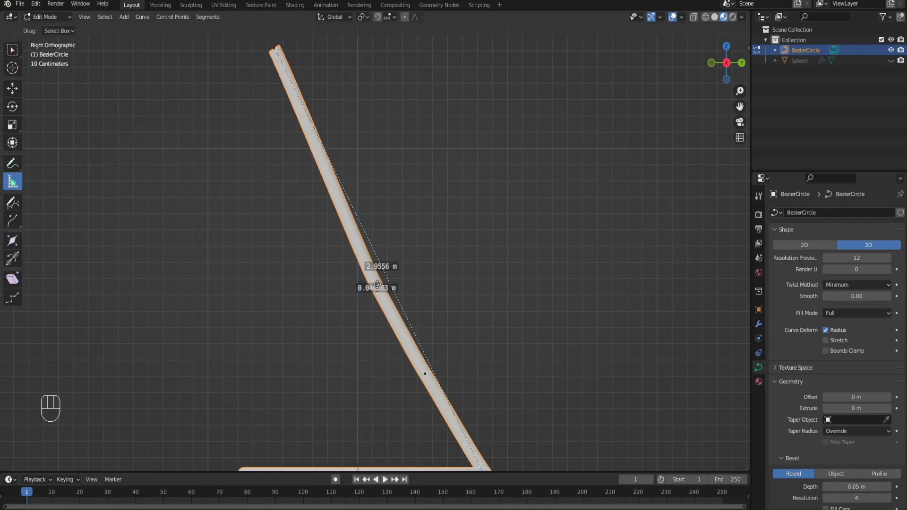
click(12, 88)
click(375, 285)
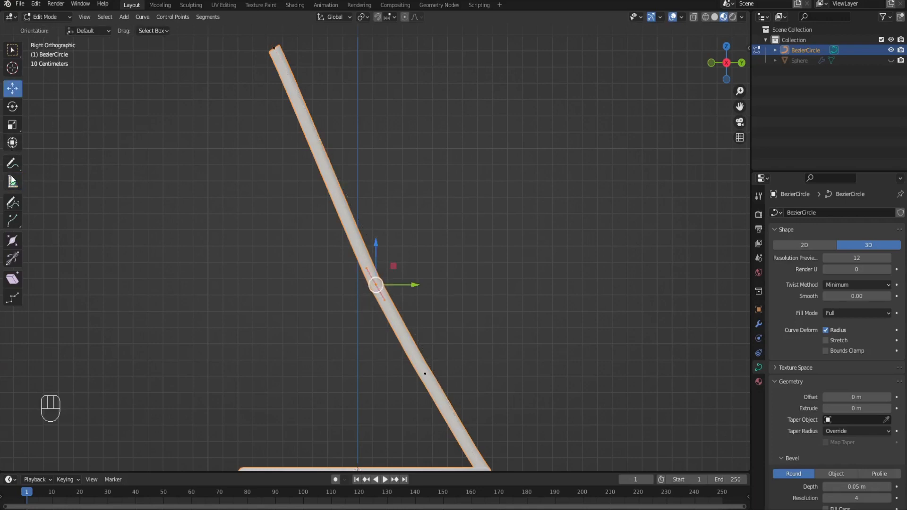
click(12, 182)
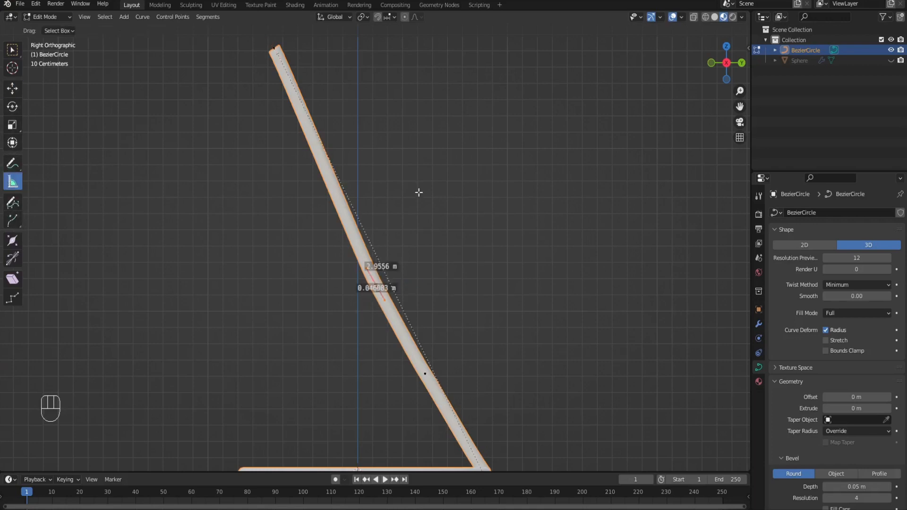
key(g)
click(432, 189)
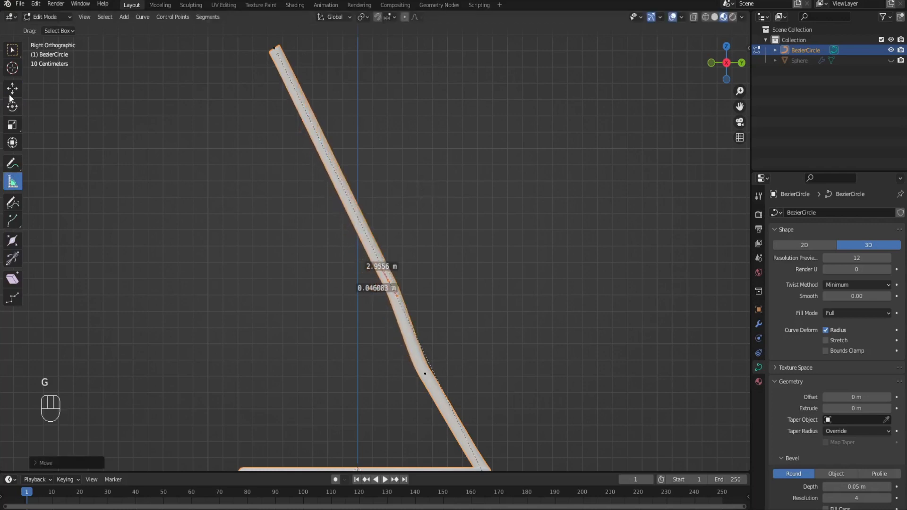
Move the control point below the middle one toward +Y, constrained to the Y axis, onto the ruler line.
click(12, 89)
click(425, 374)
click(13, 182)
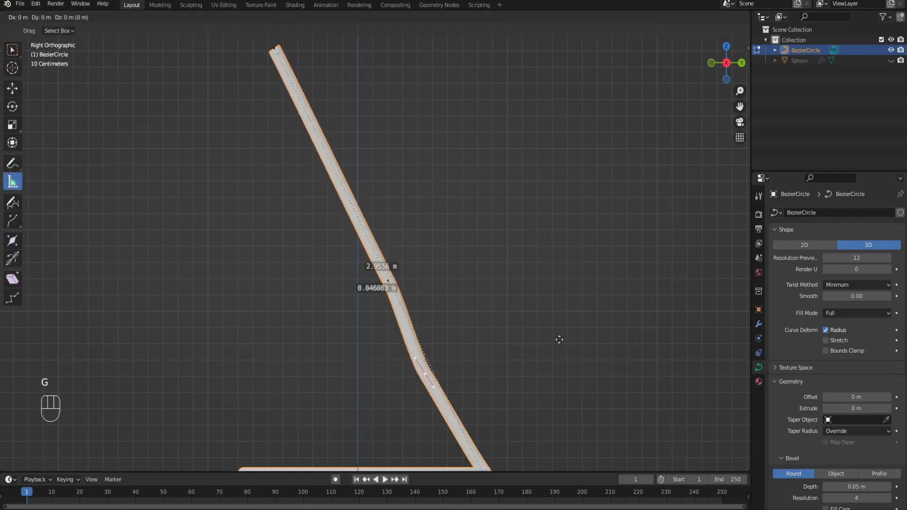
key(g)
key(y)
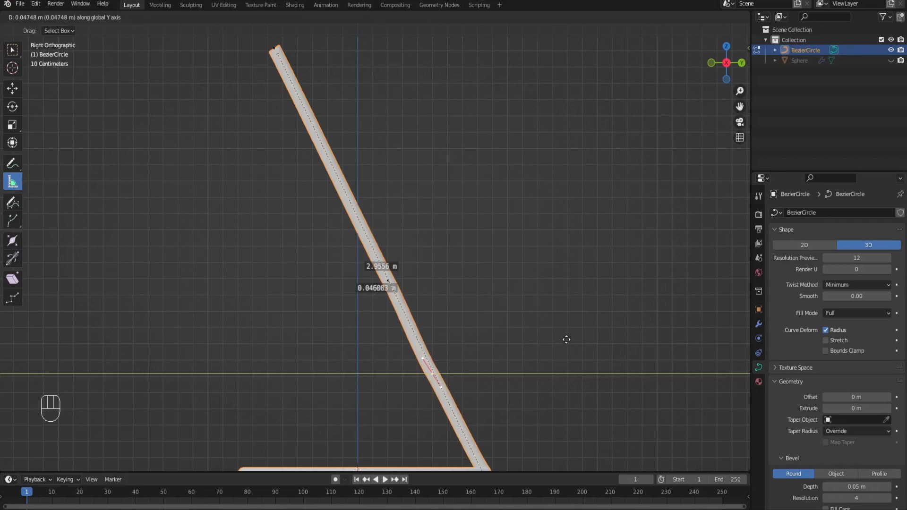
click(571, 339)
scroll(570, 340, down, 1)
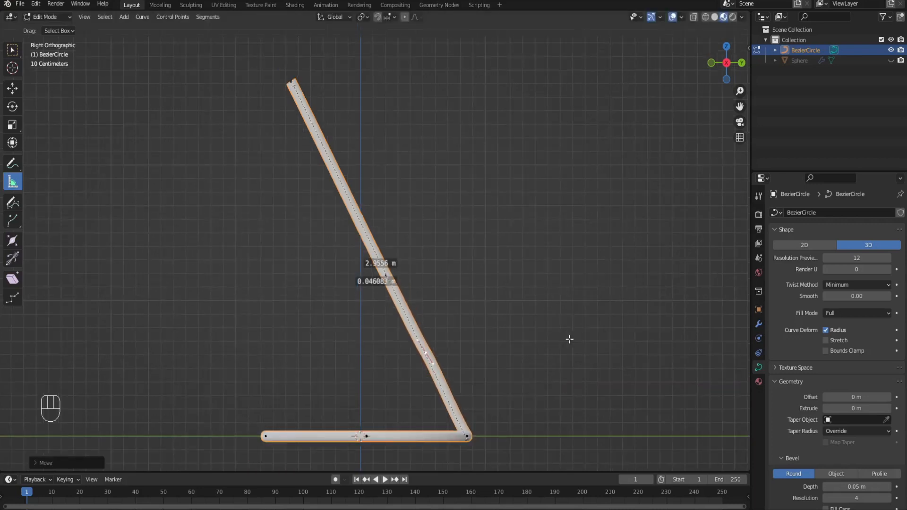
Move the upper handle of the control point at the support's base about 0.06 m toward +Y.
click(12, 88)
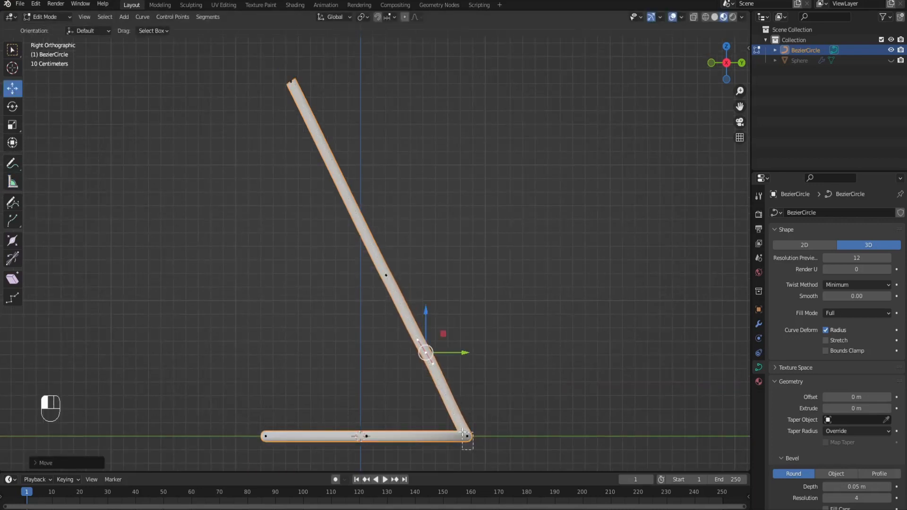
click(463, 430)
click(12, 181)
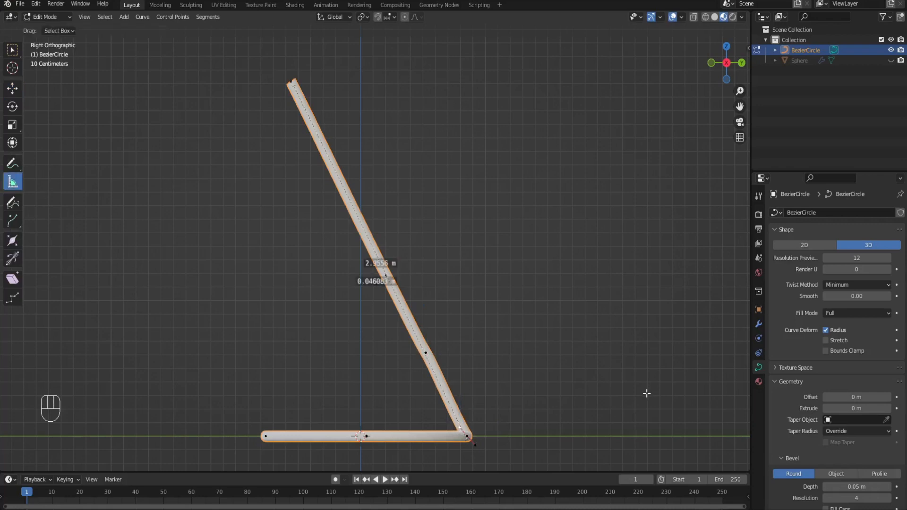
key(g)
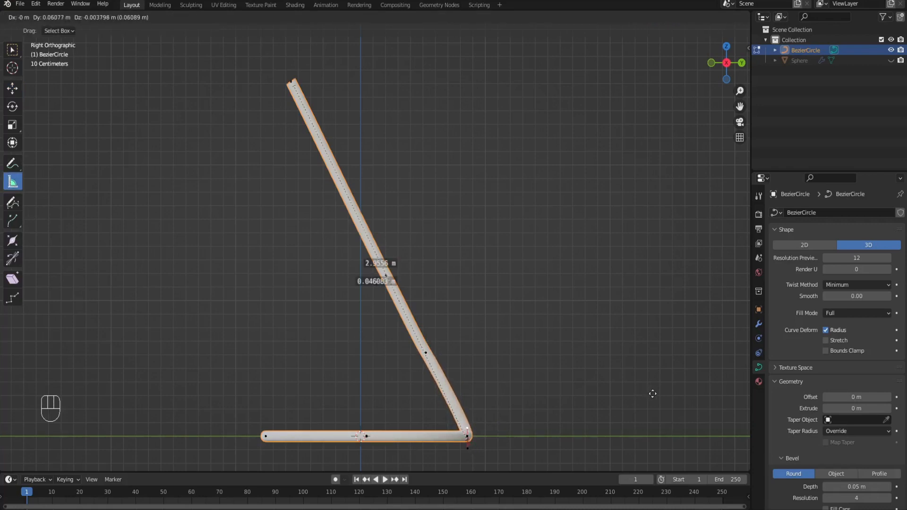
click(652, 394)
click(476, 438)
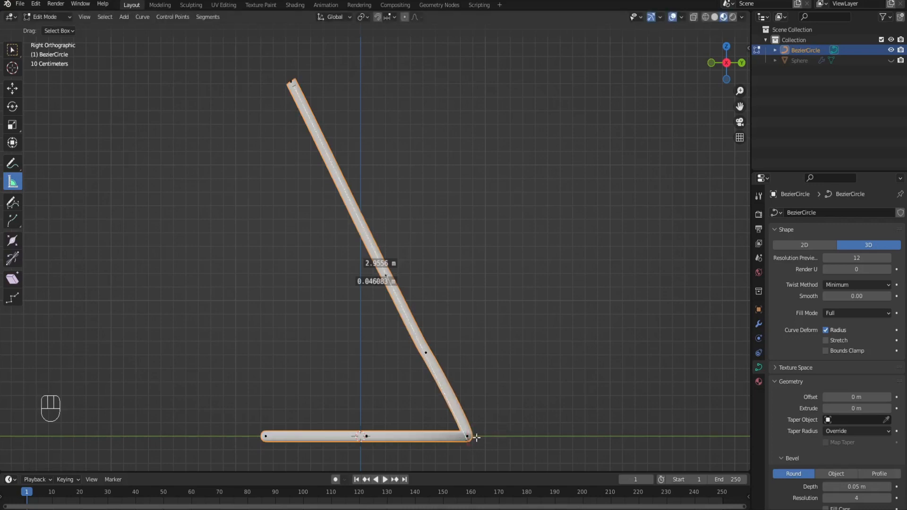
Nudge the control point between the support's middle and base slightly down and toward +Y.
click(13, 89)
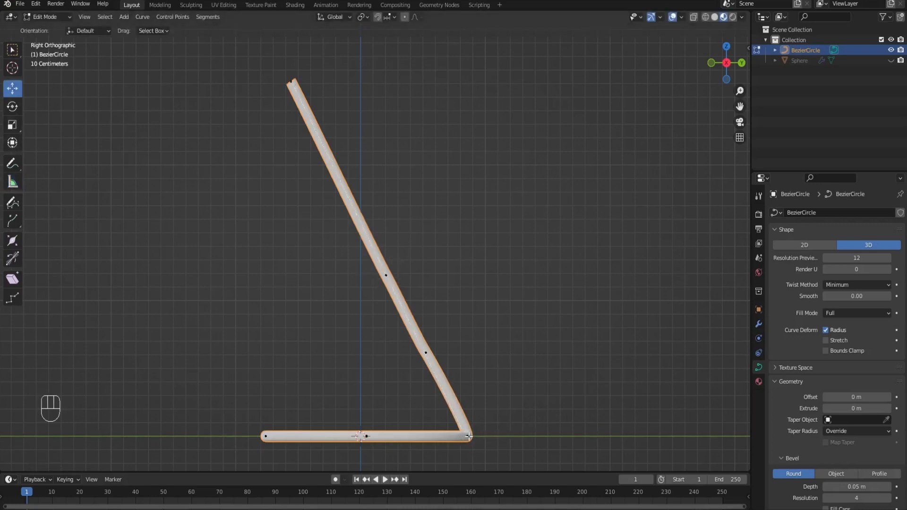
click(469, 436)
click(426, 353)
scroll(535, 361, up, 2)
drag(743, 106, 738, 26)
key(g)
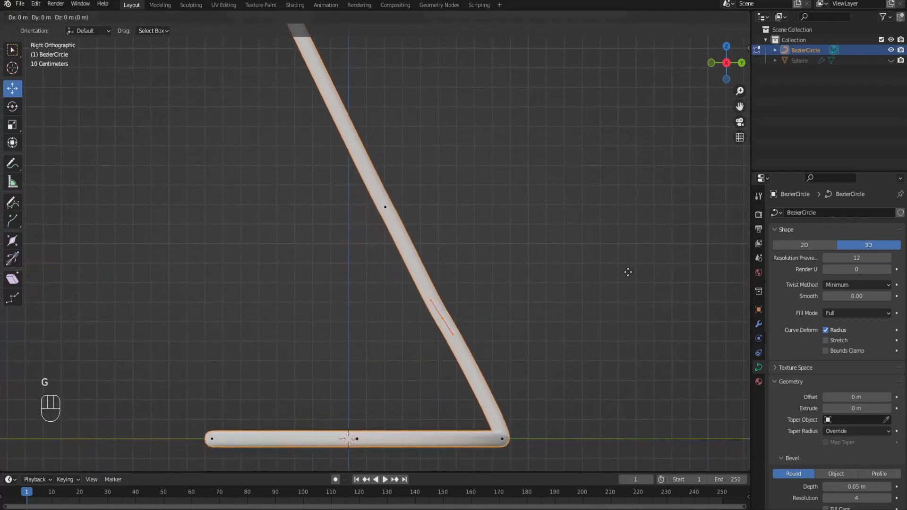
click(630, 274)
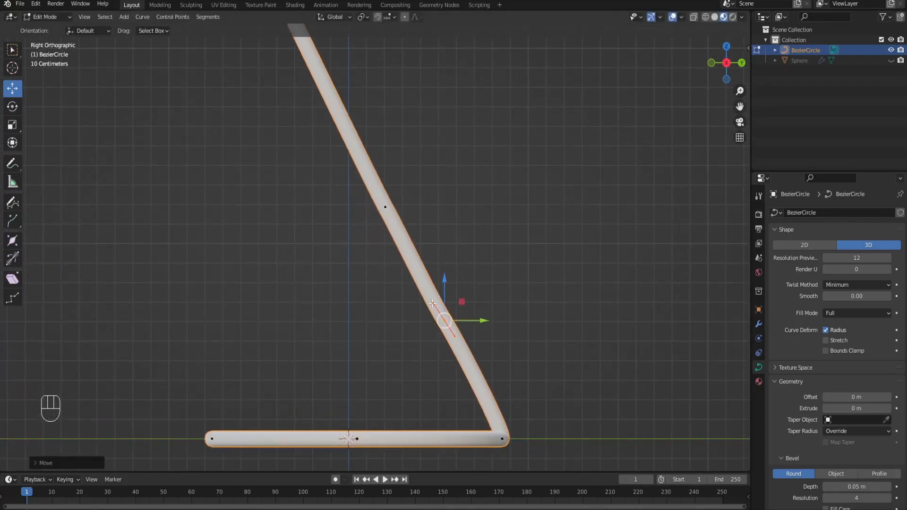
Fine-tune the upper and lower handles of the control point above the base so the support bends less.
click(432, 302)
key(g)
click(528, 301)
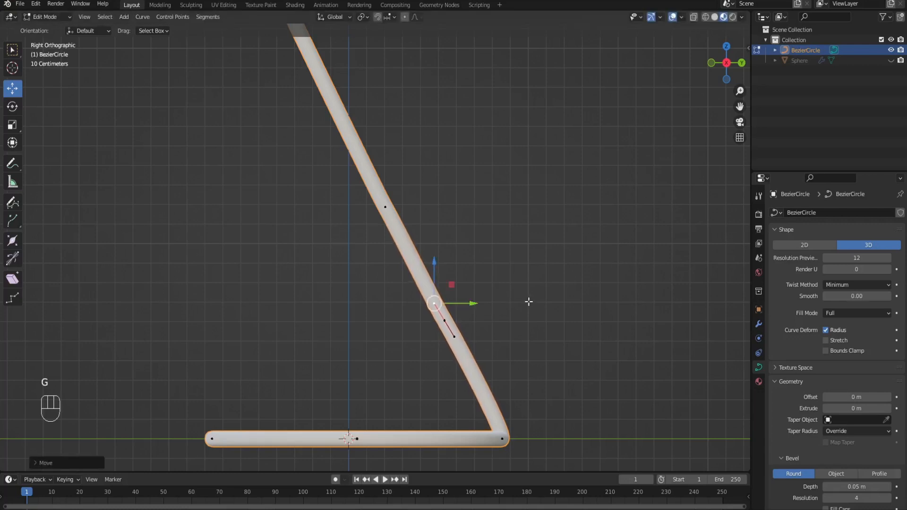
key(g)
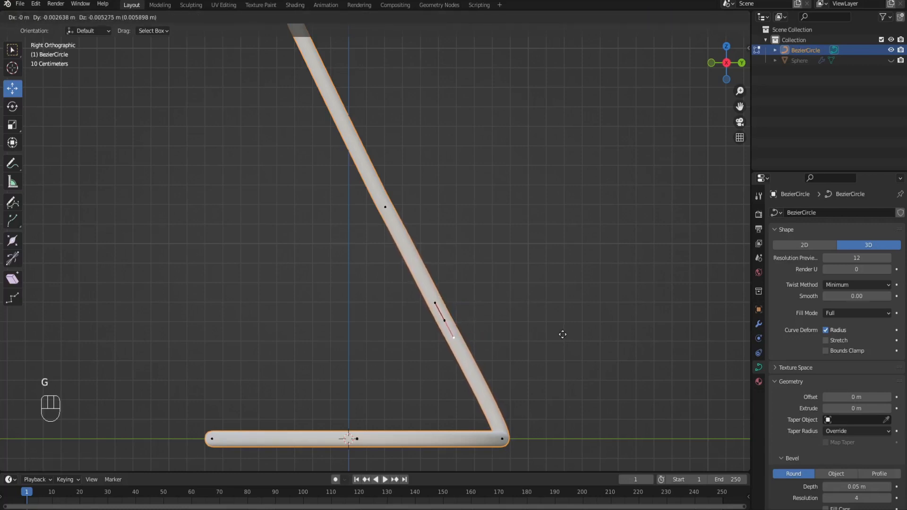
click(563, 335)
Move the support's base control point about 0.03 m along +Y and bring the hidden globe back in Object Mode.
click(511, 441)
key(g)
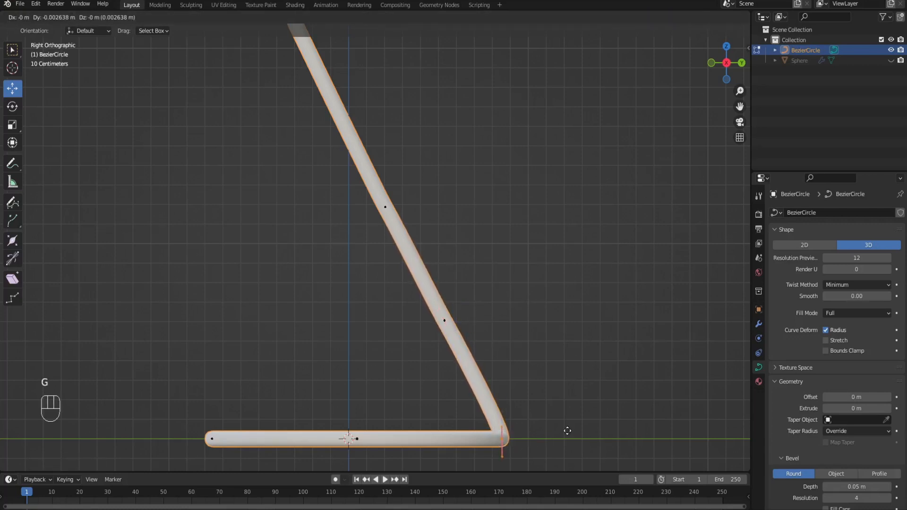
key(y)
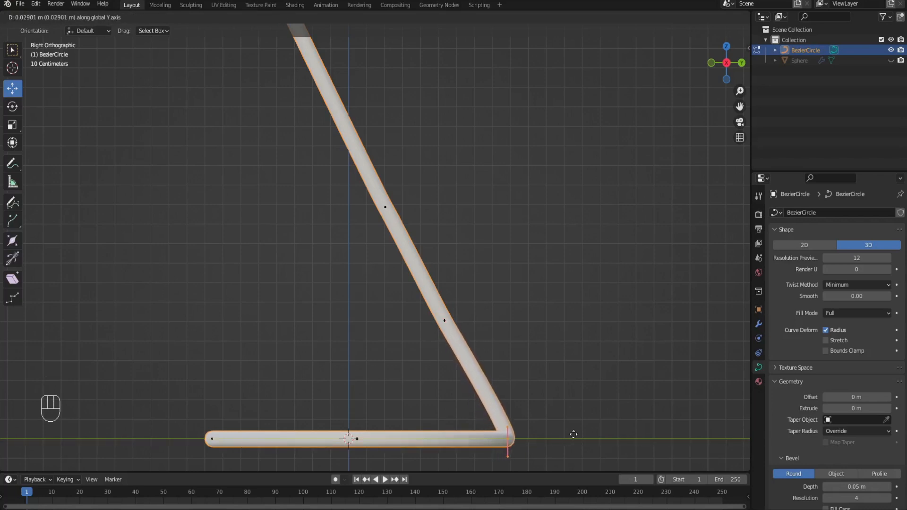
click(572, 434)
scroll(567, 338, down, 4)
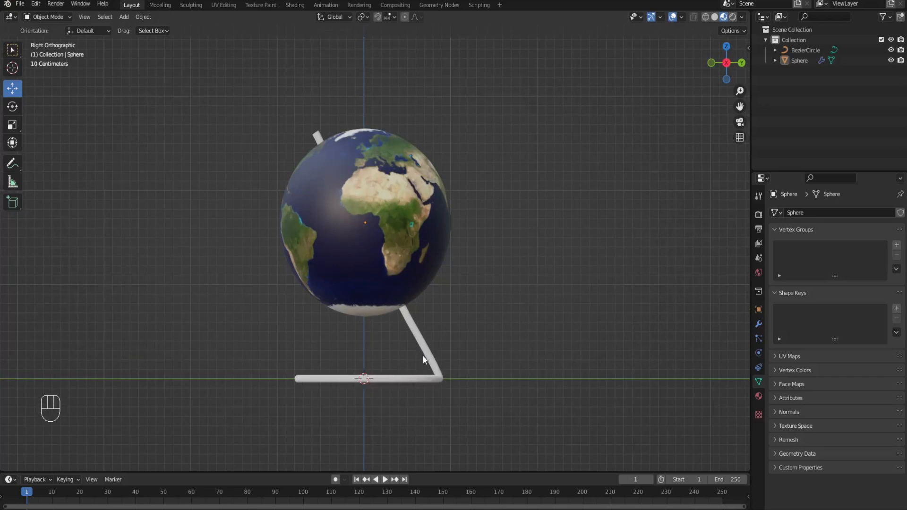
Give the Bezier circle stand a new material with a dark grey base color of value 0.015.
click(758, 382)
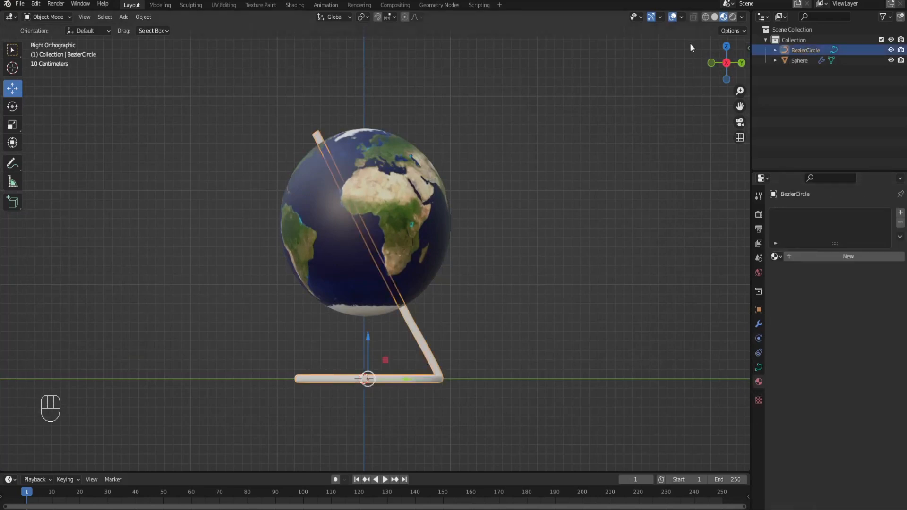
drag(723, 58, 725, 66)
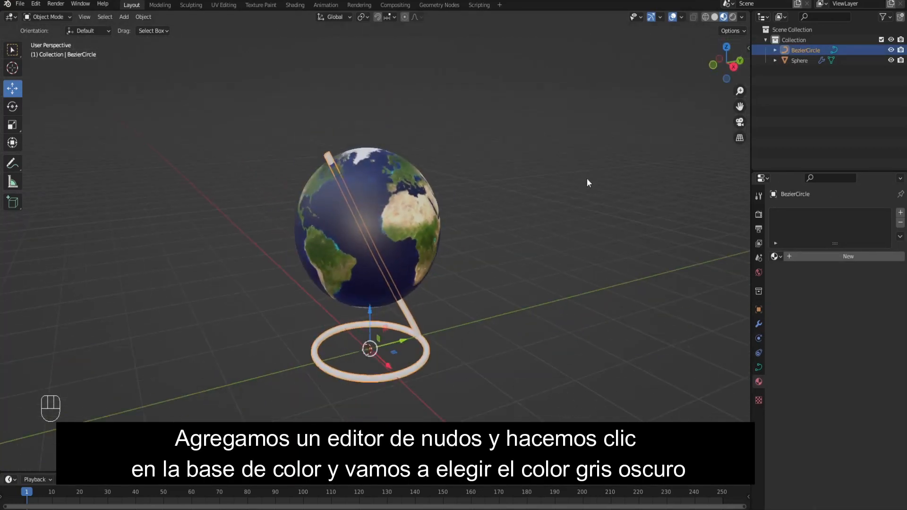
click(834, 257)
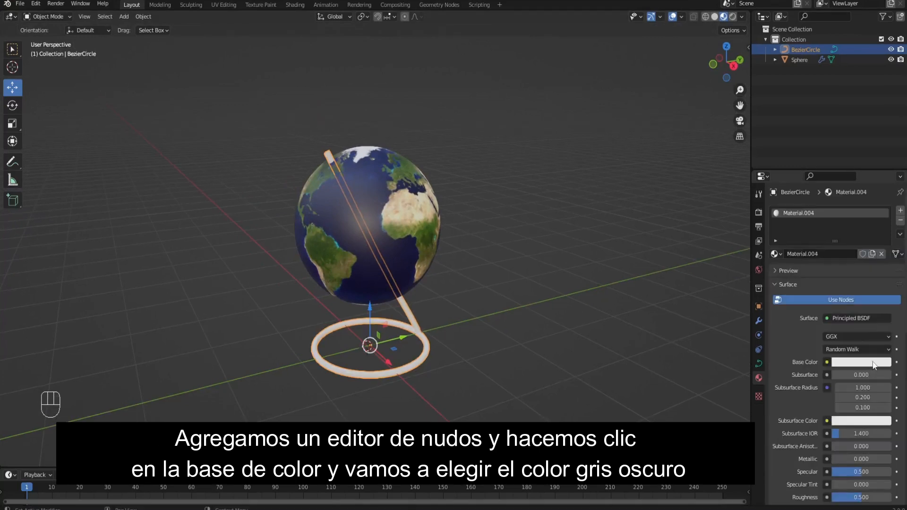
click(874, 363)
drag(885, 248, 884, 281)
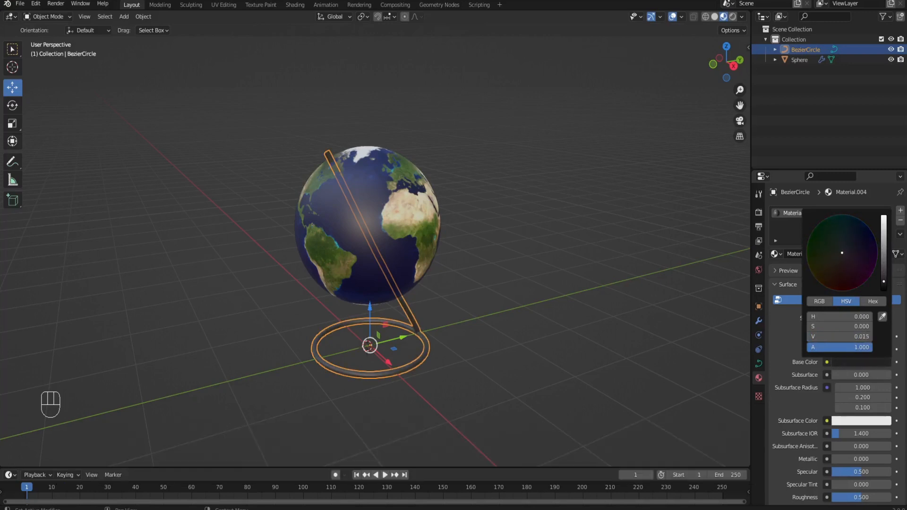
click(625, 275)
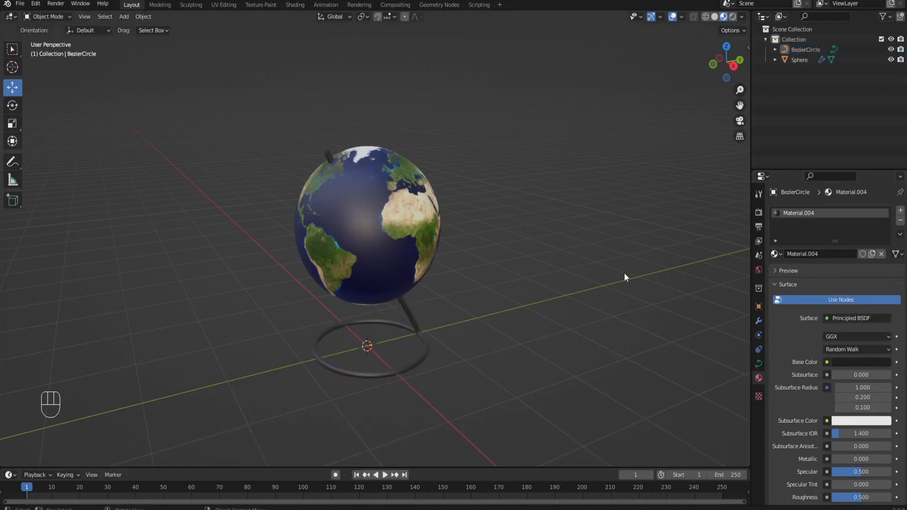
drag(728, 61, 798, 74)
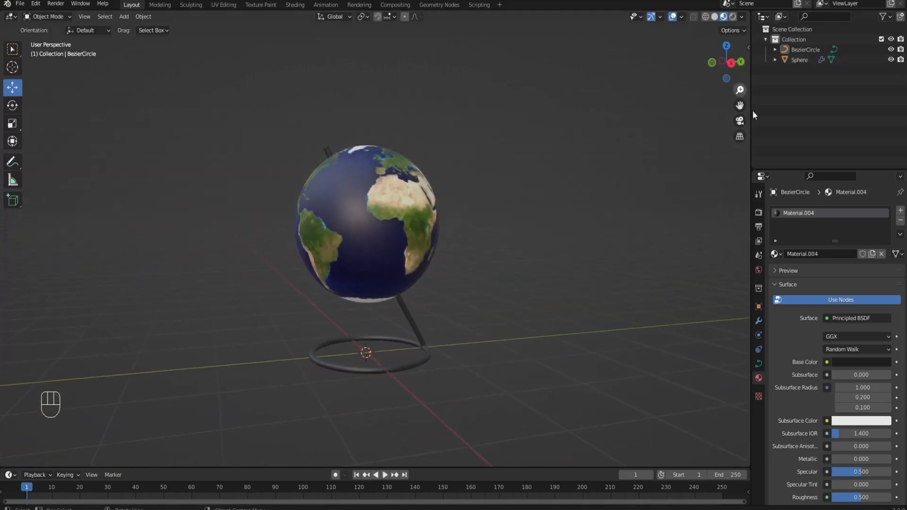
scroll(851, 373, down, 1)
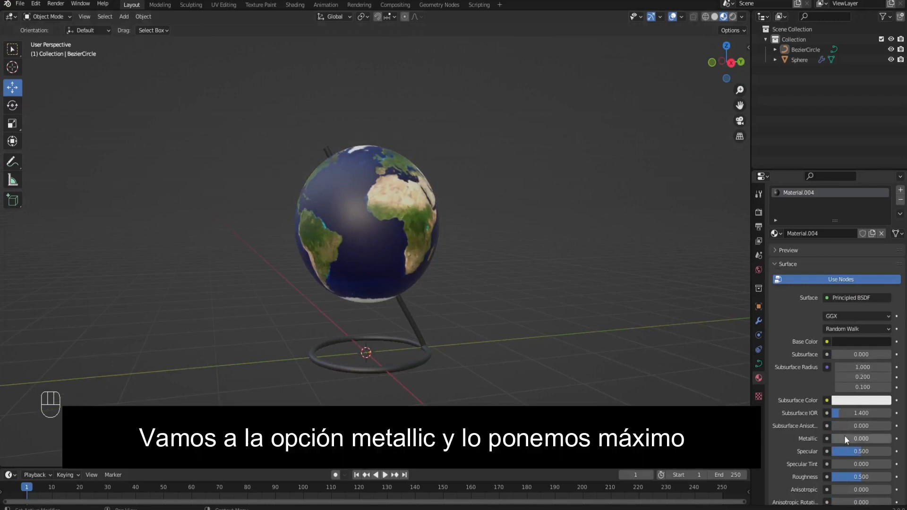
Set the stand material's Metallic to 0.992, Specular to 0 and Roughness to 0.169.
drag(844, 439, 891, 439)
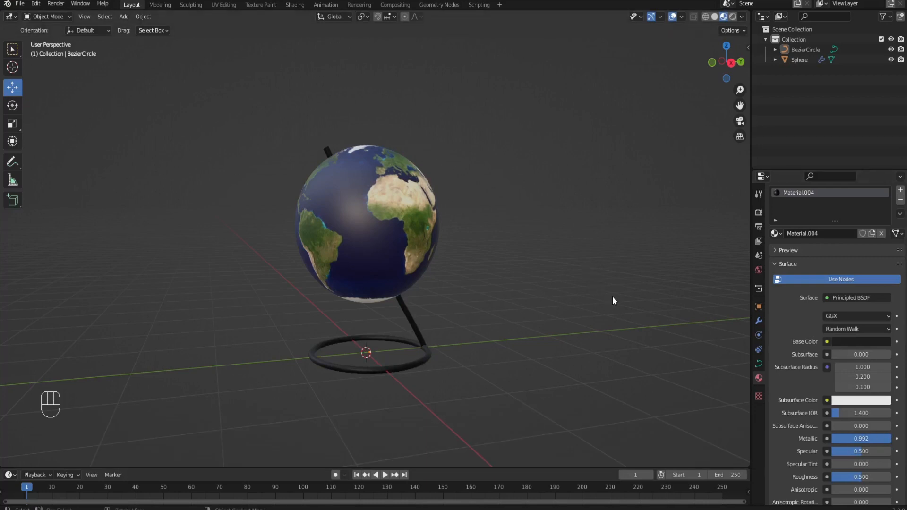
scroll(810, 415, down, 1)
mouse_move(850, 431)
mouse_down()
mouse_move(832, 431)
mouse_move(858, 435)
mouse_up()
scroll(858, 434, down, 2)
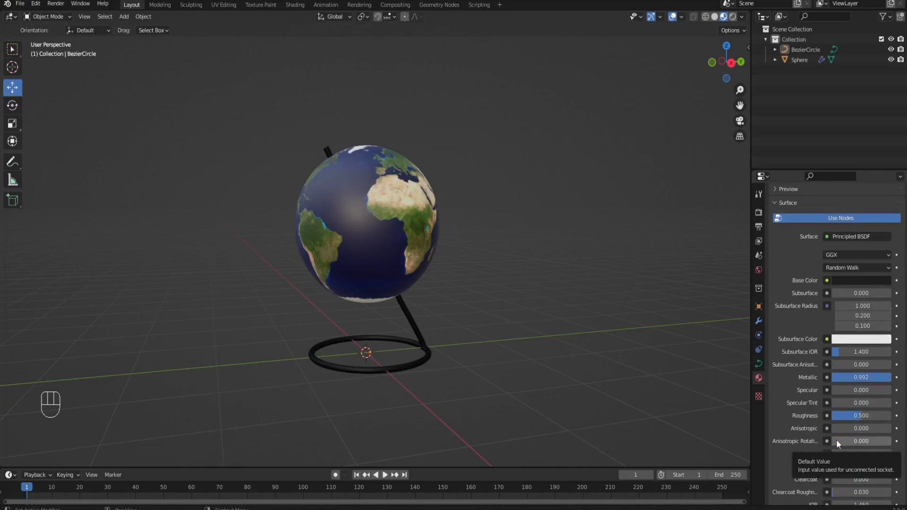
mouse_move(840, 415)
mouse_down()
mouse_move(830, 416)
mouse_move(853, 419)
mouse_move(841, 419)
mouse_up()
Add a UV sphere at the stand's base in the right side view and scale it down to about the support tube's thickness.
key(KP_3)
key(shift+a)
mouse_move(588, 195)
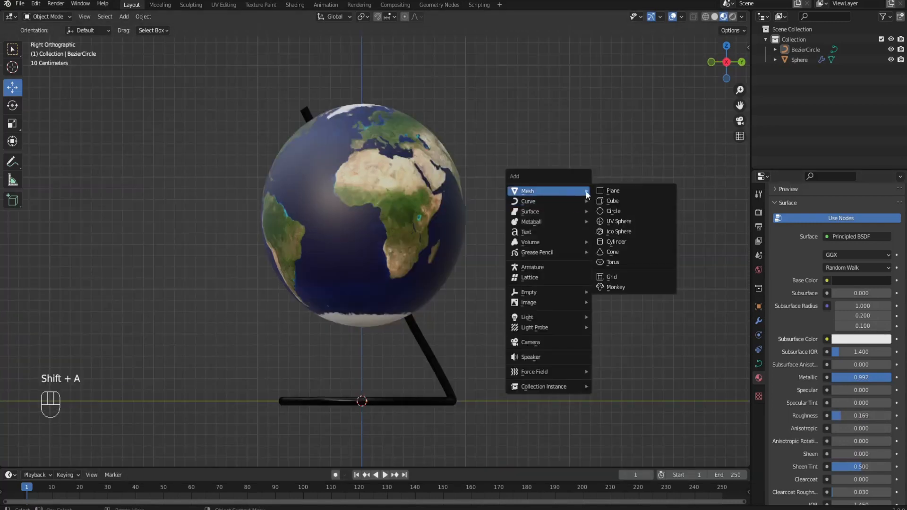
click(610, 220)
key(s)
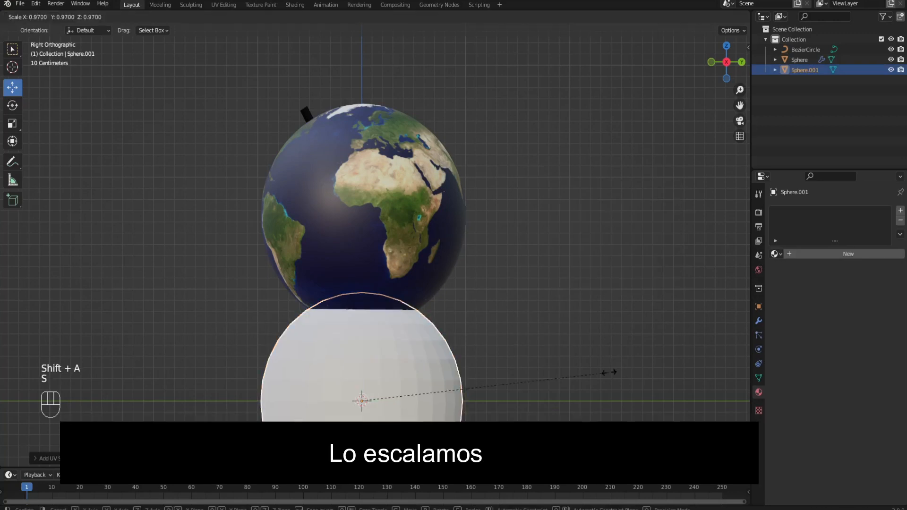
click(381, 407)
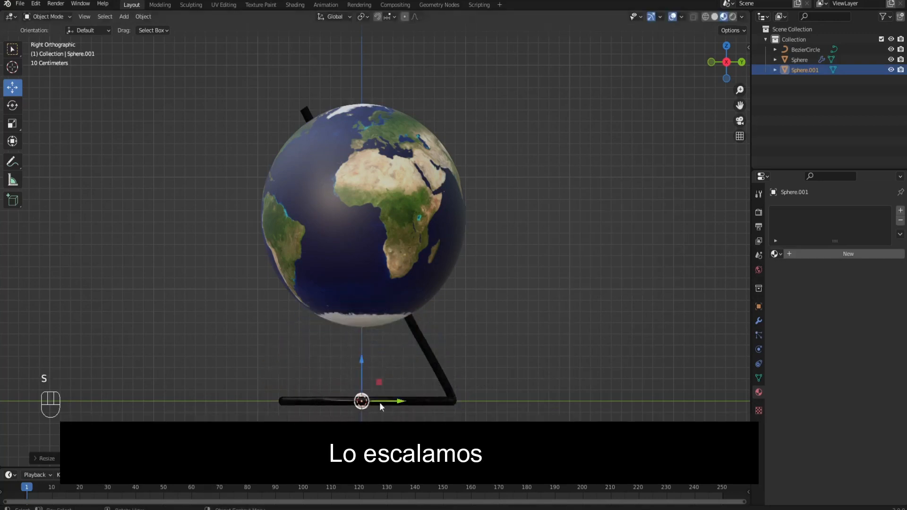
Assign the stand's existing Material.004 to the new small sphere.
click(793, 254)
click(776, 254)
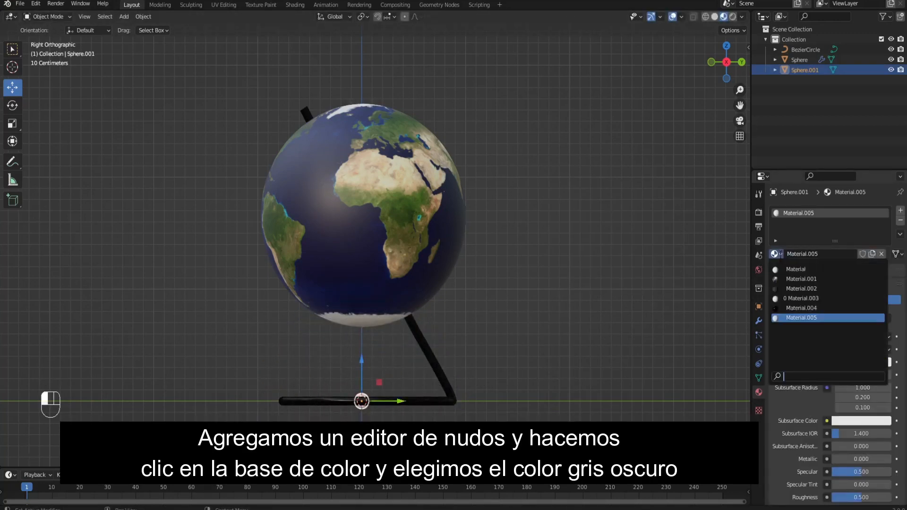
click(803, 308)
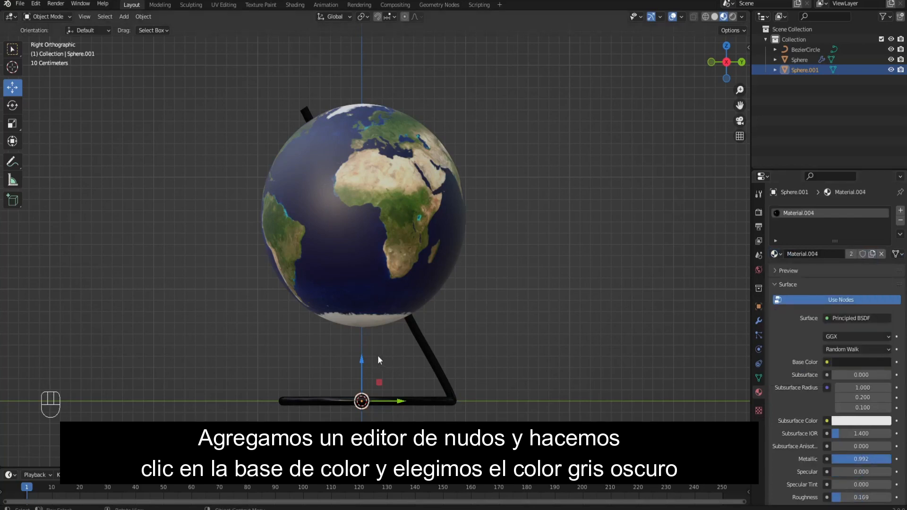
Move the small sphere onto the upper end of the support and scale it down to fit the tube's width.
drag(368, 360, 345, 57)
drag(401, 107, 343, 106)
drag(727, 61, 775, 100)
scroll(494, 110, up, 2)
key(s)
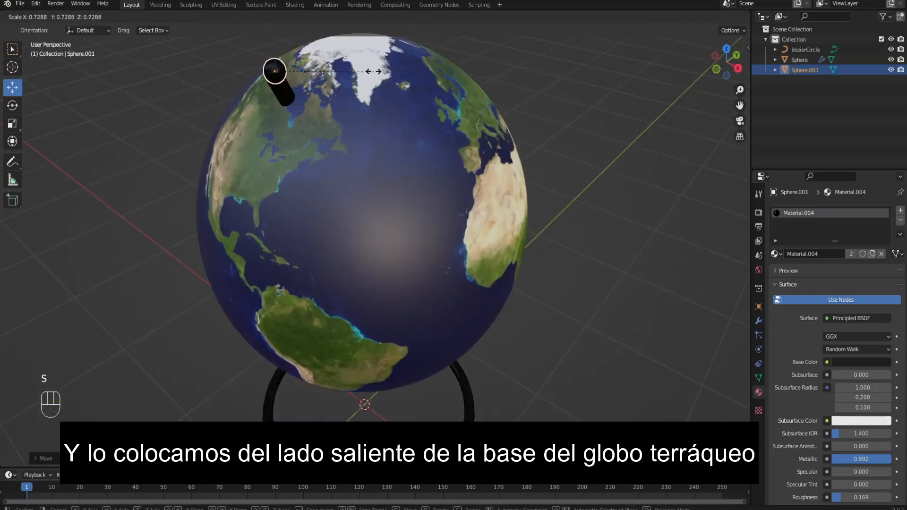
click(262, 46)
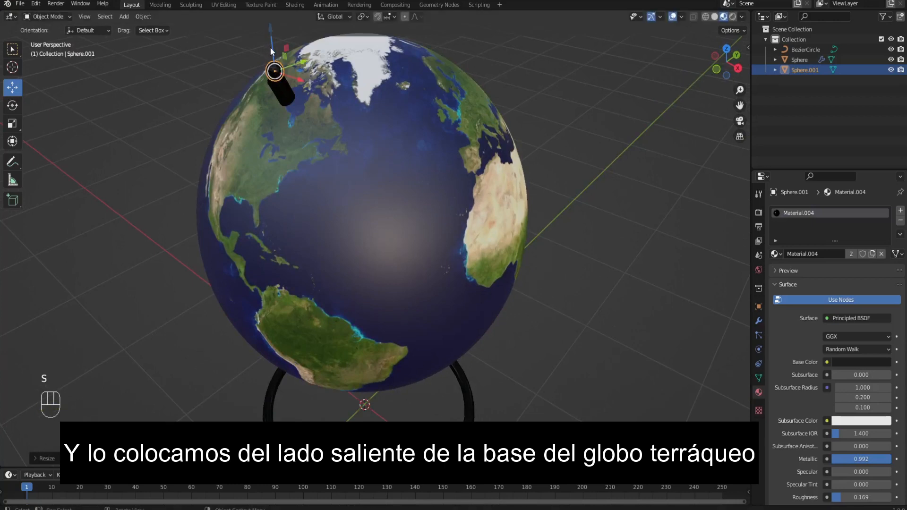
drag(271, 47, 271, 50)
Nudge the small sphere along Y in the right side view to align it with the support's upper end.
click(738, 69)
click(450, 96)
scroll(383, 109, up, 2)
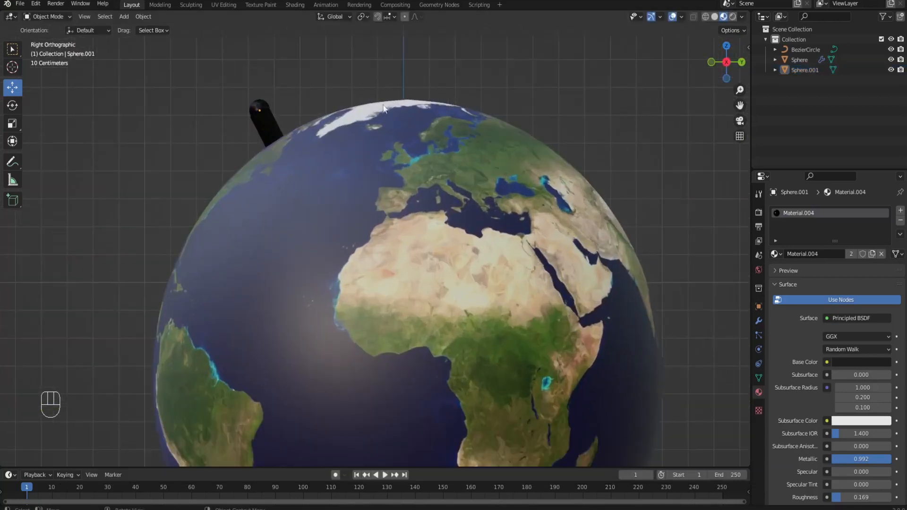
click(260, 109)
drag(260, 109, 283, 109)
click(282, 109)
click(191, 104)
Shade the small sphere at the support's tip smooth.
scroll(191, 104, up, 1)
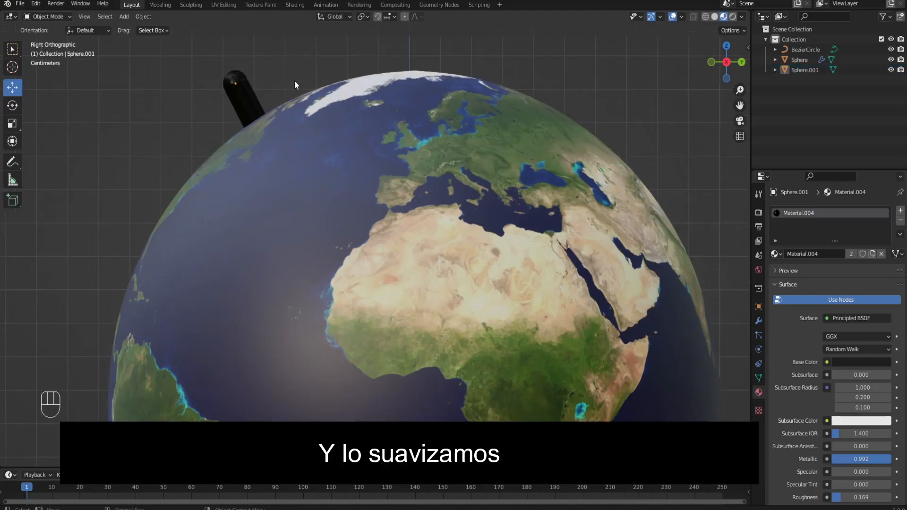
click(245, 75)
right_click(243, 74)
click(244, 75)
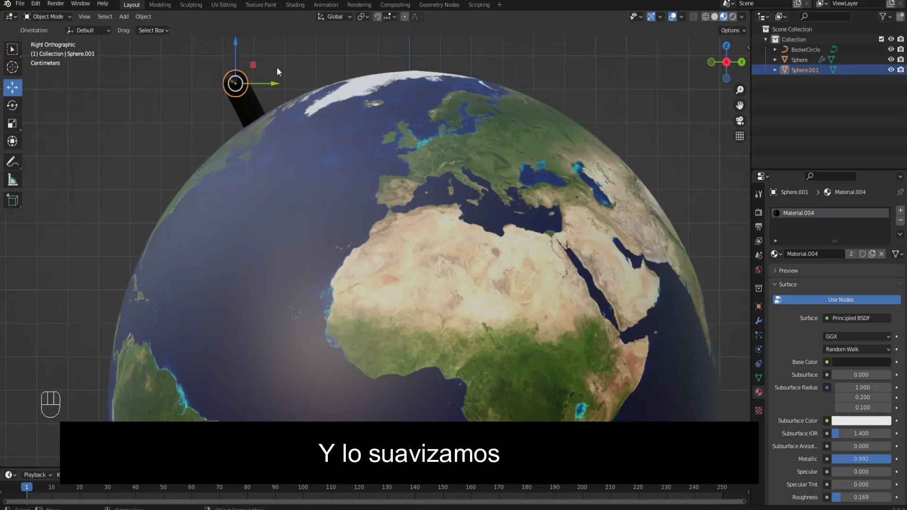
click(305, 60)
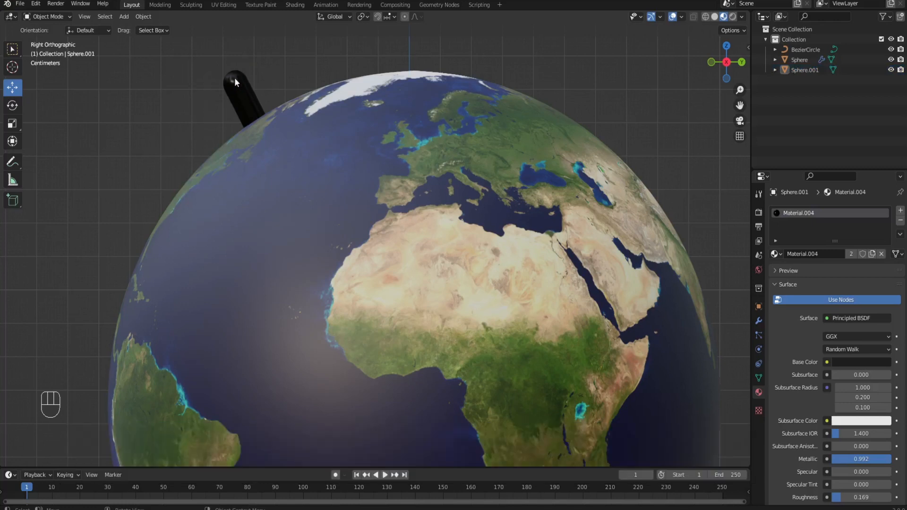
click(234, 78)
key(s)
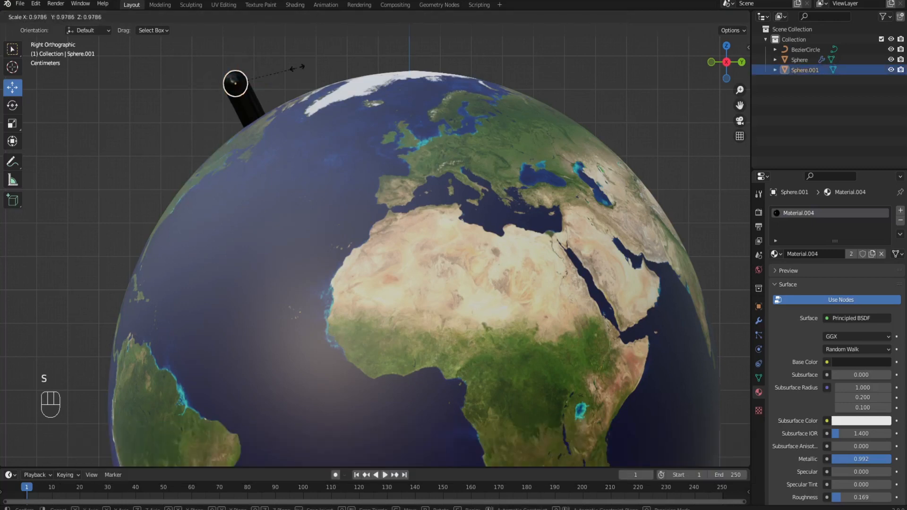
key(Escape)
click(299, 67)
drag(727, 61, 691, 62)
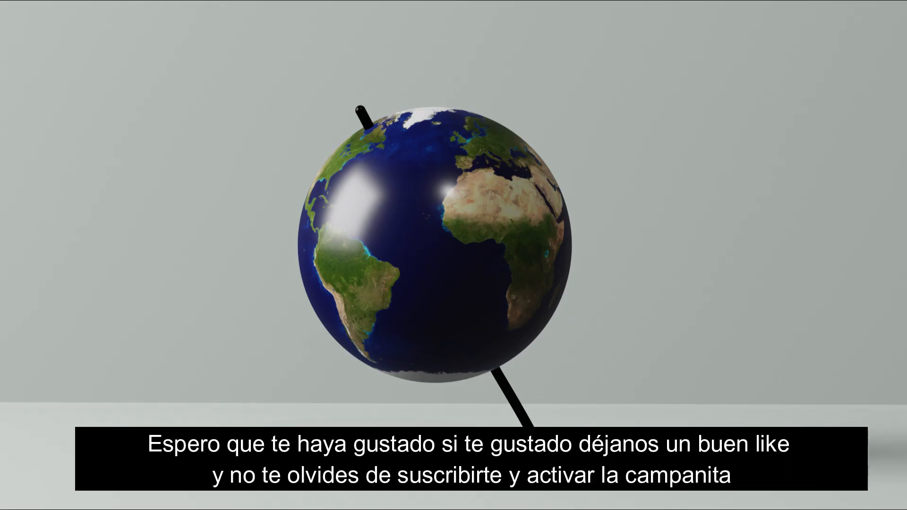